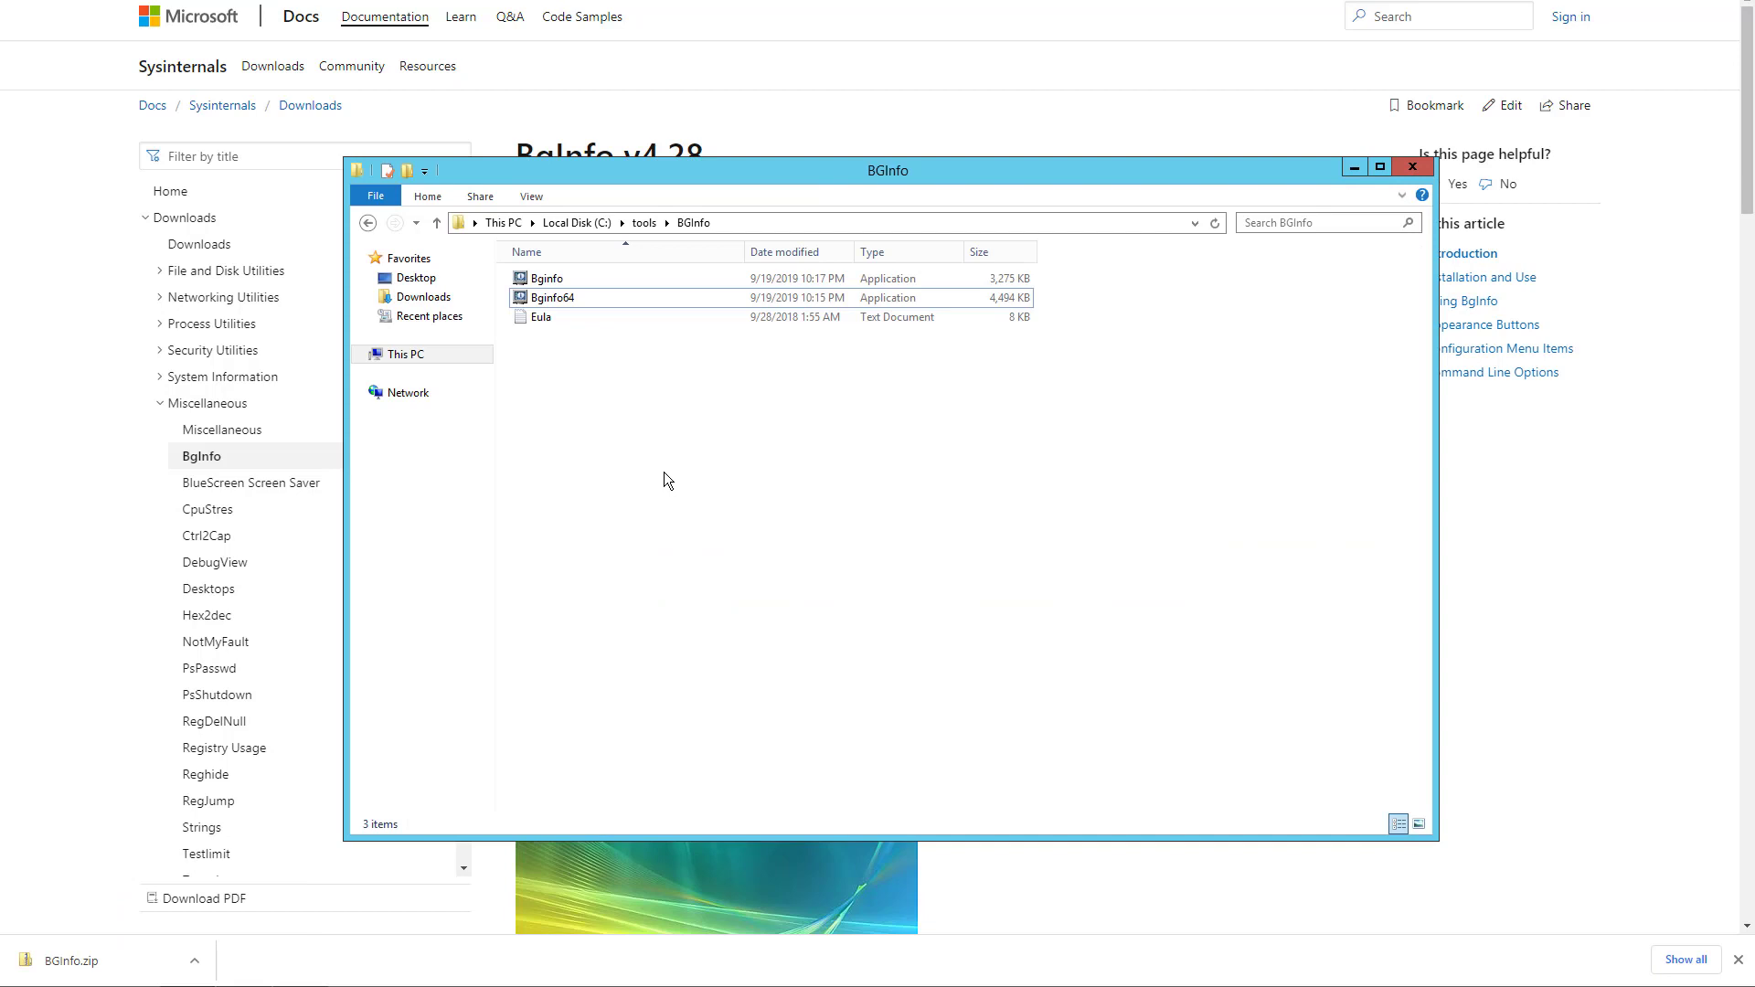
Launch Bginfo64 and keep the top-right placement with taskbar compensation for the default fields
double_click(566, 302)
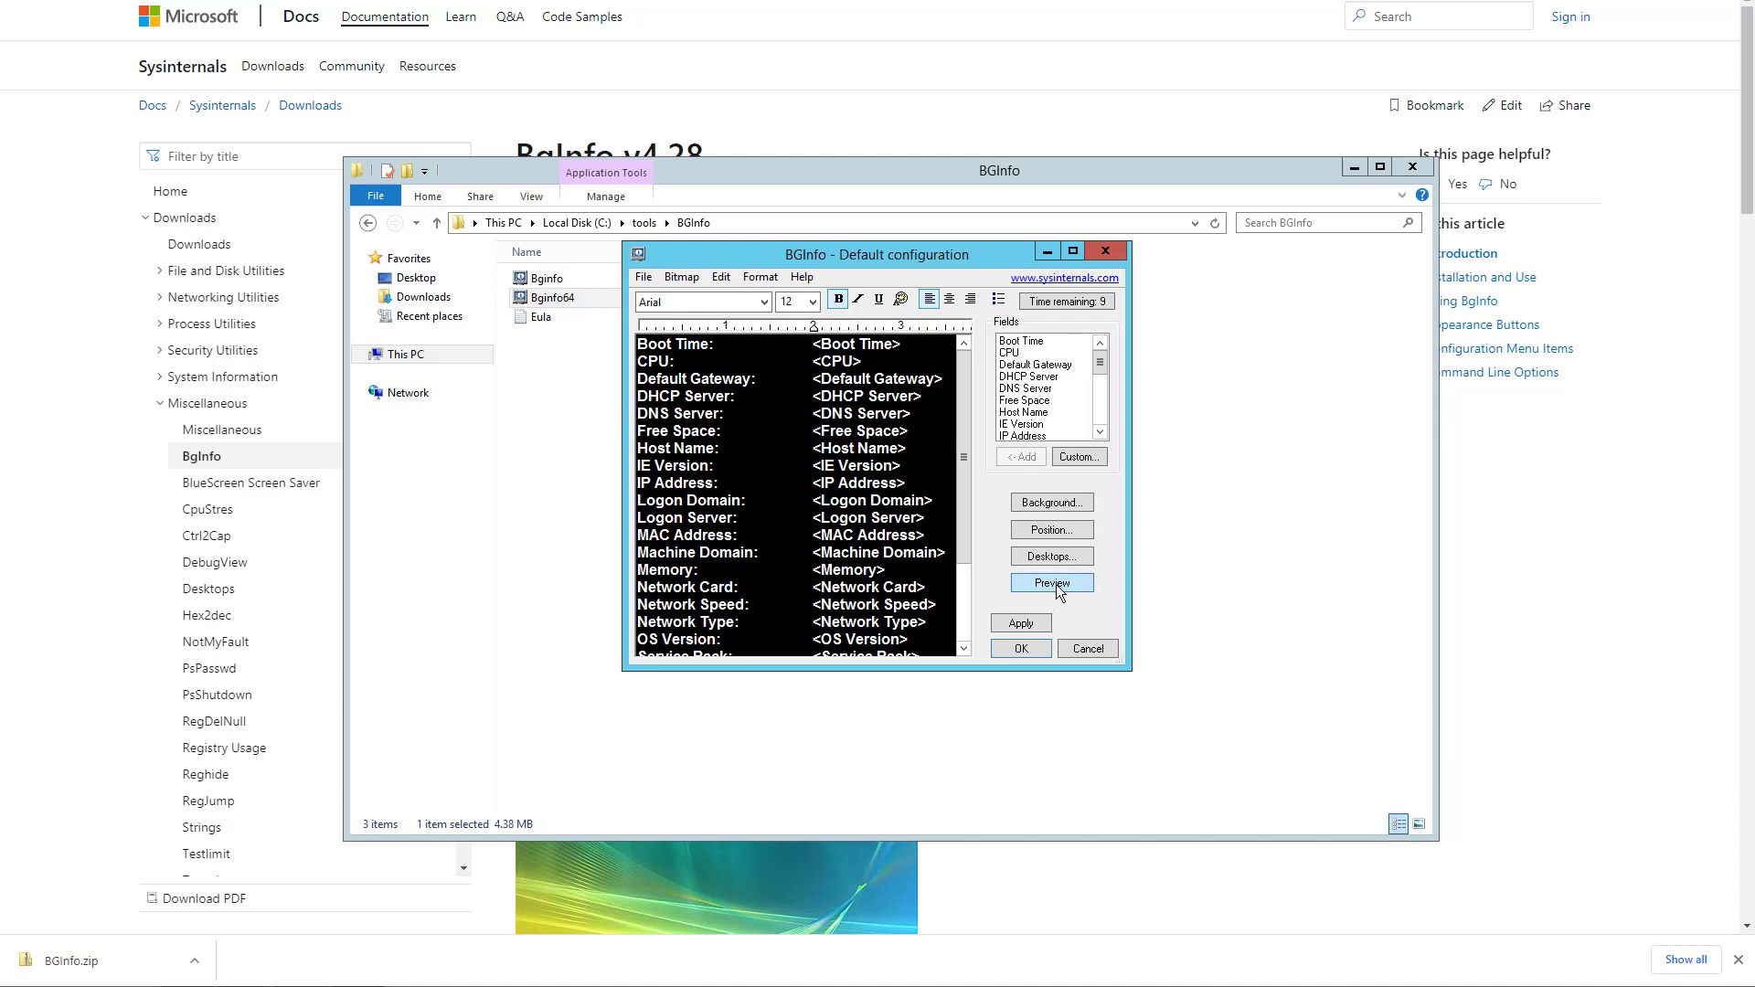
click(1051, 530)
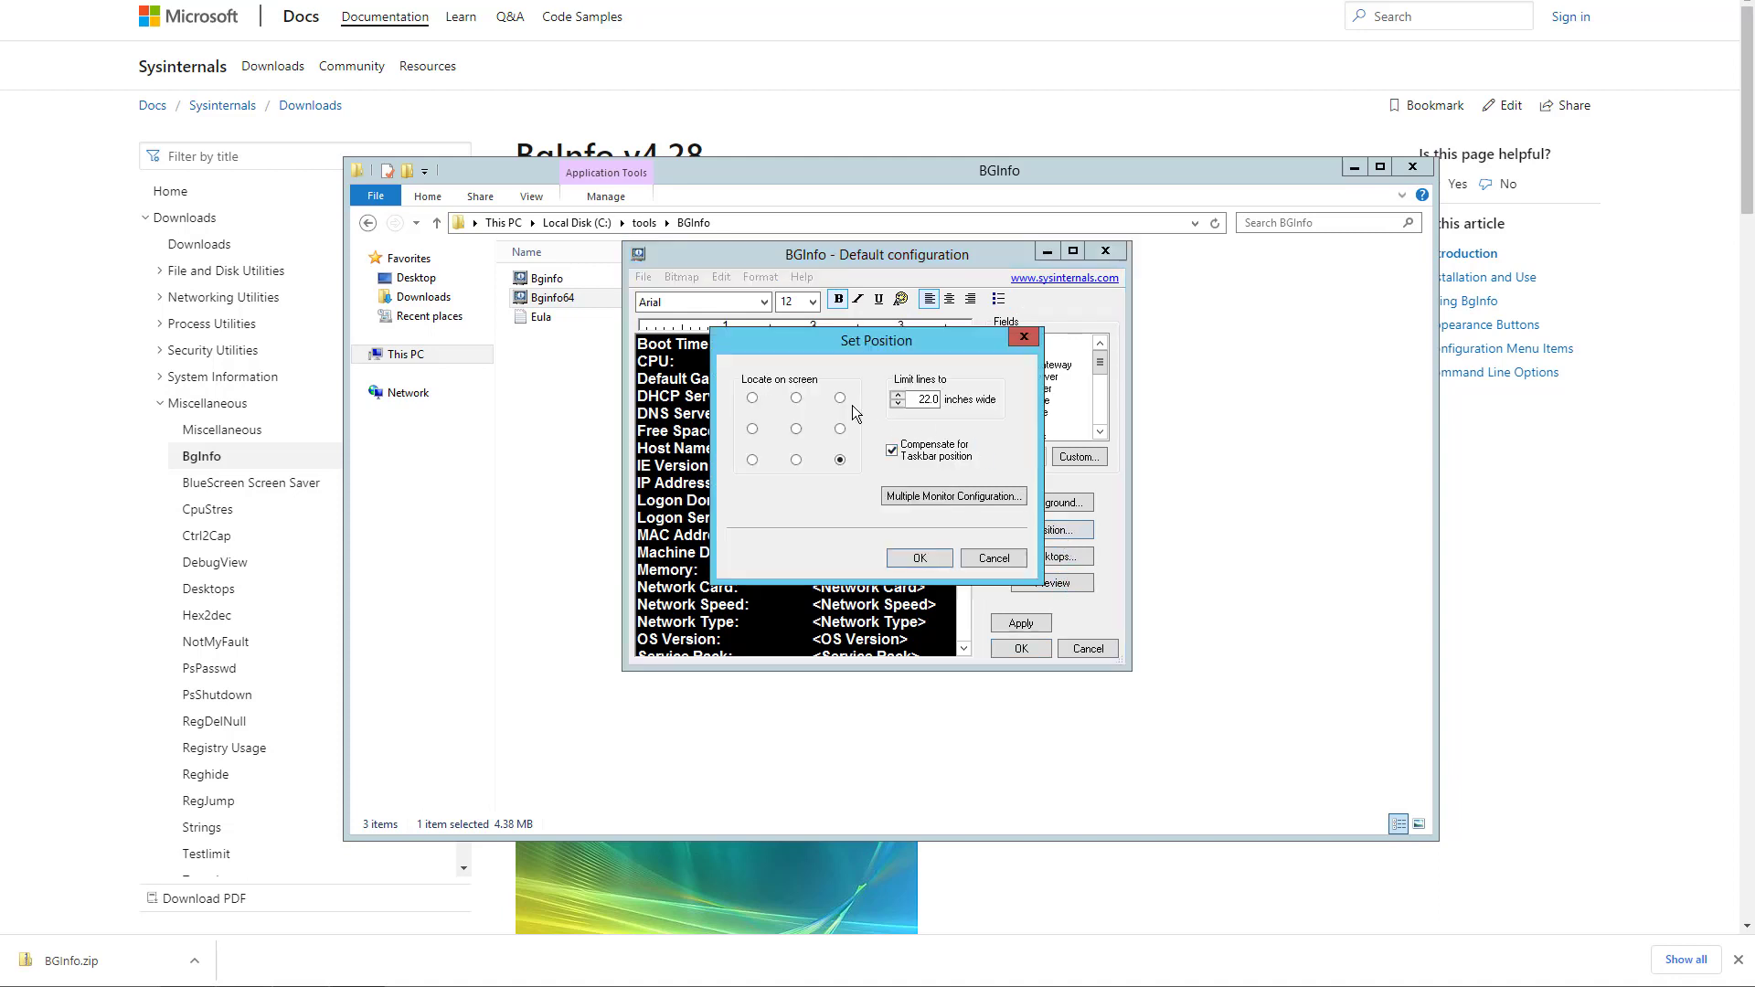
click(919, 557)
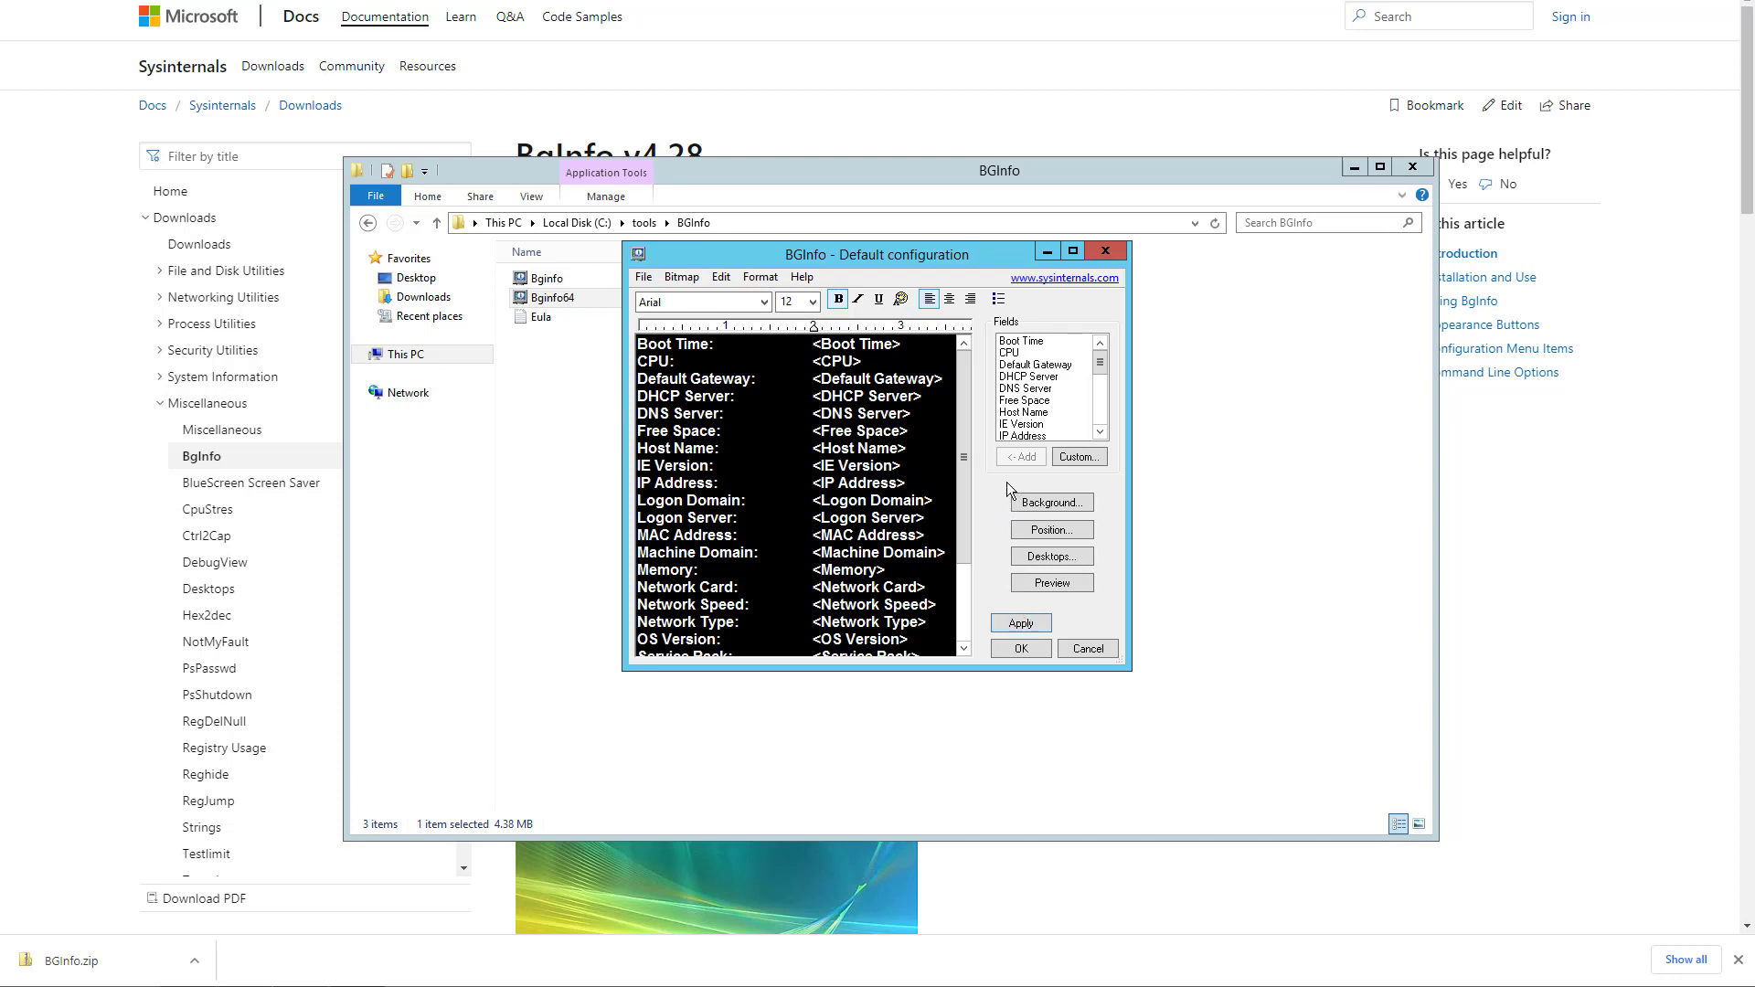
click(642, 278)
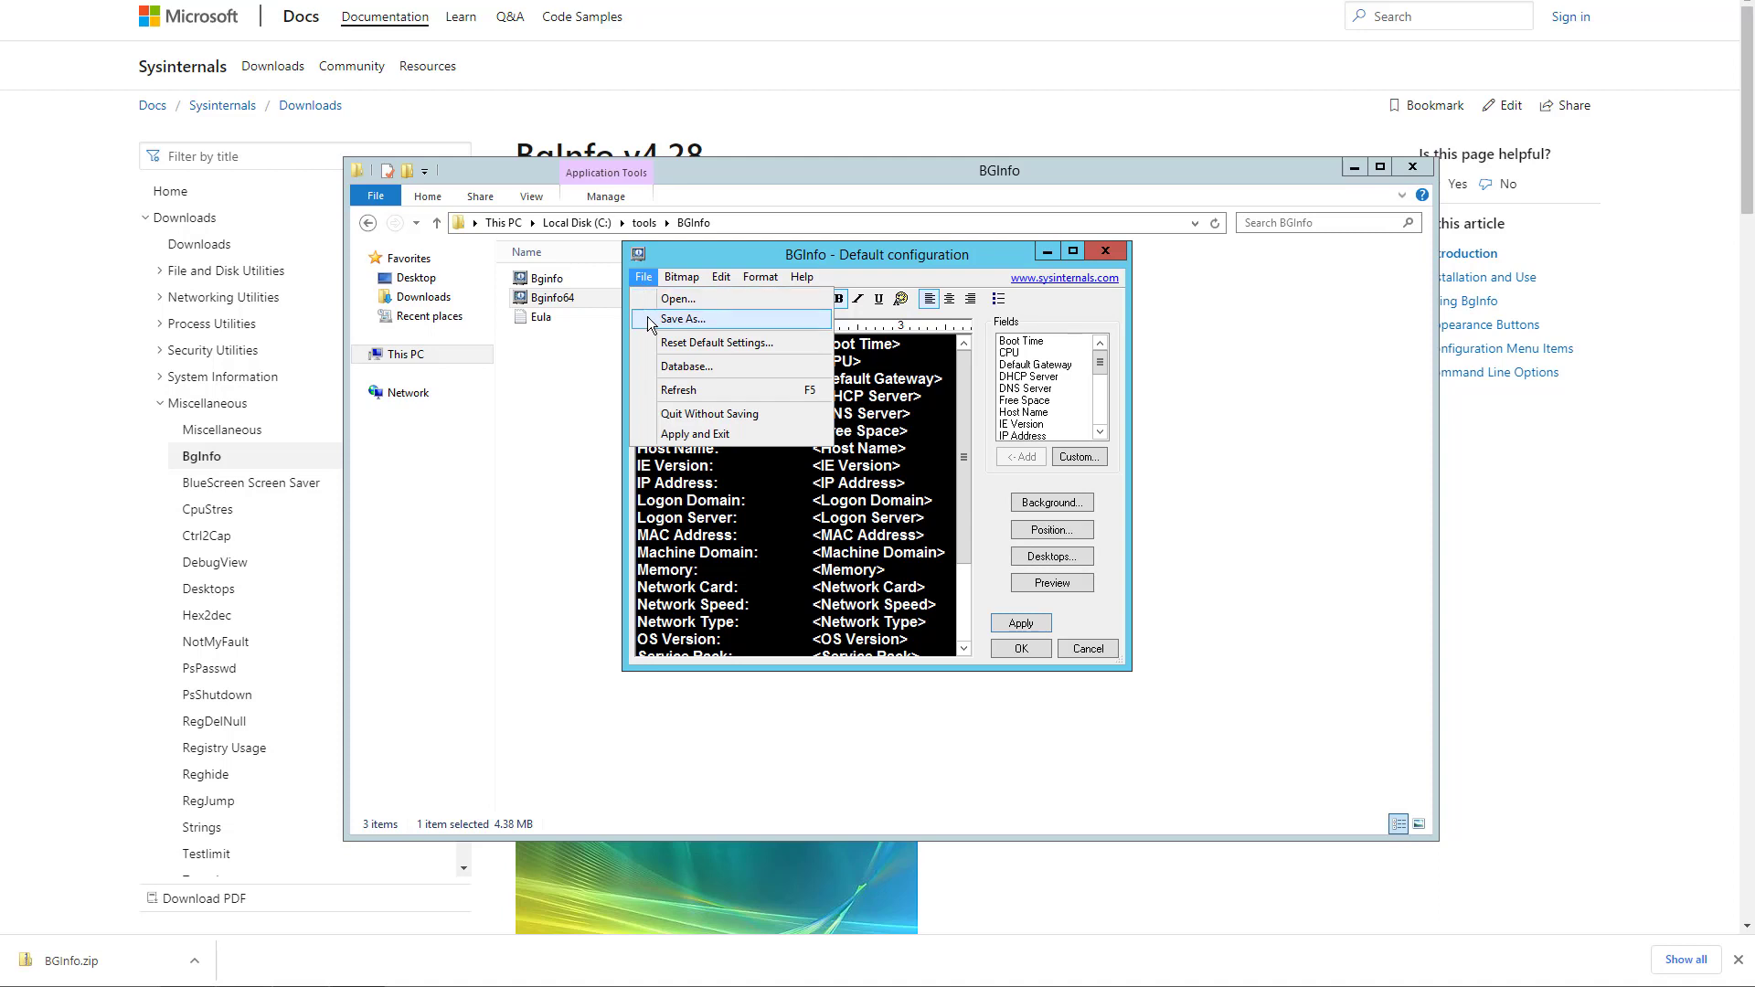
Save the BGInfo configuration under the name 'template' in the C:\tools\BGInfo folder
click(681, 319)
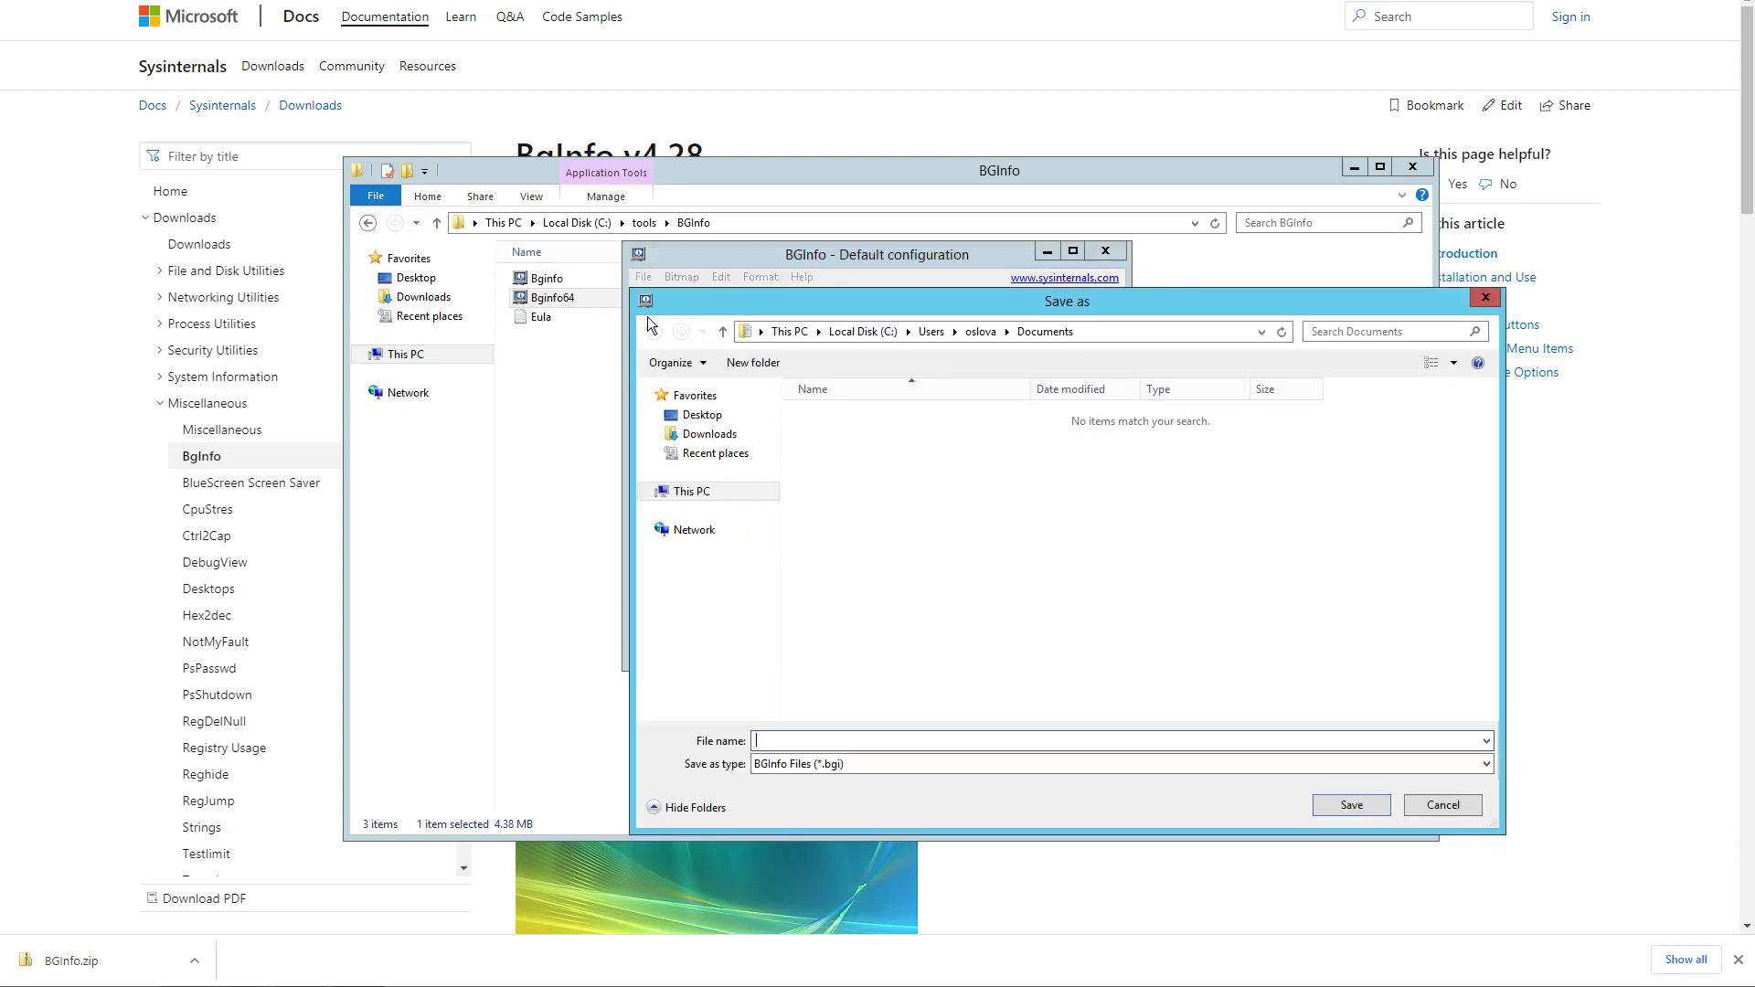
click(720, 491)
double_click(1154, 568)
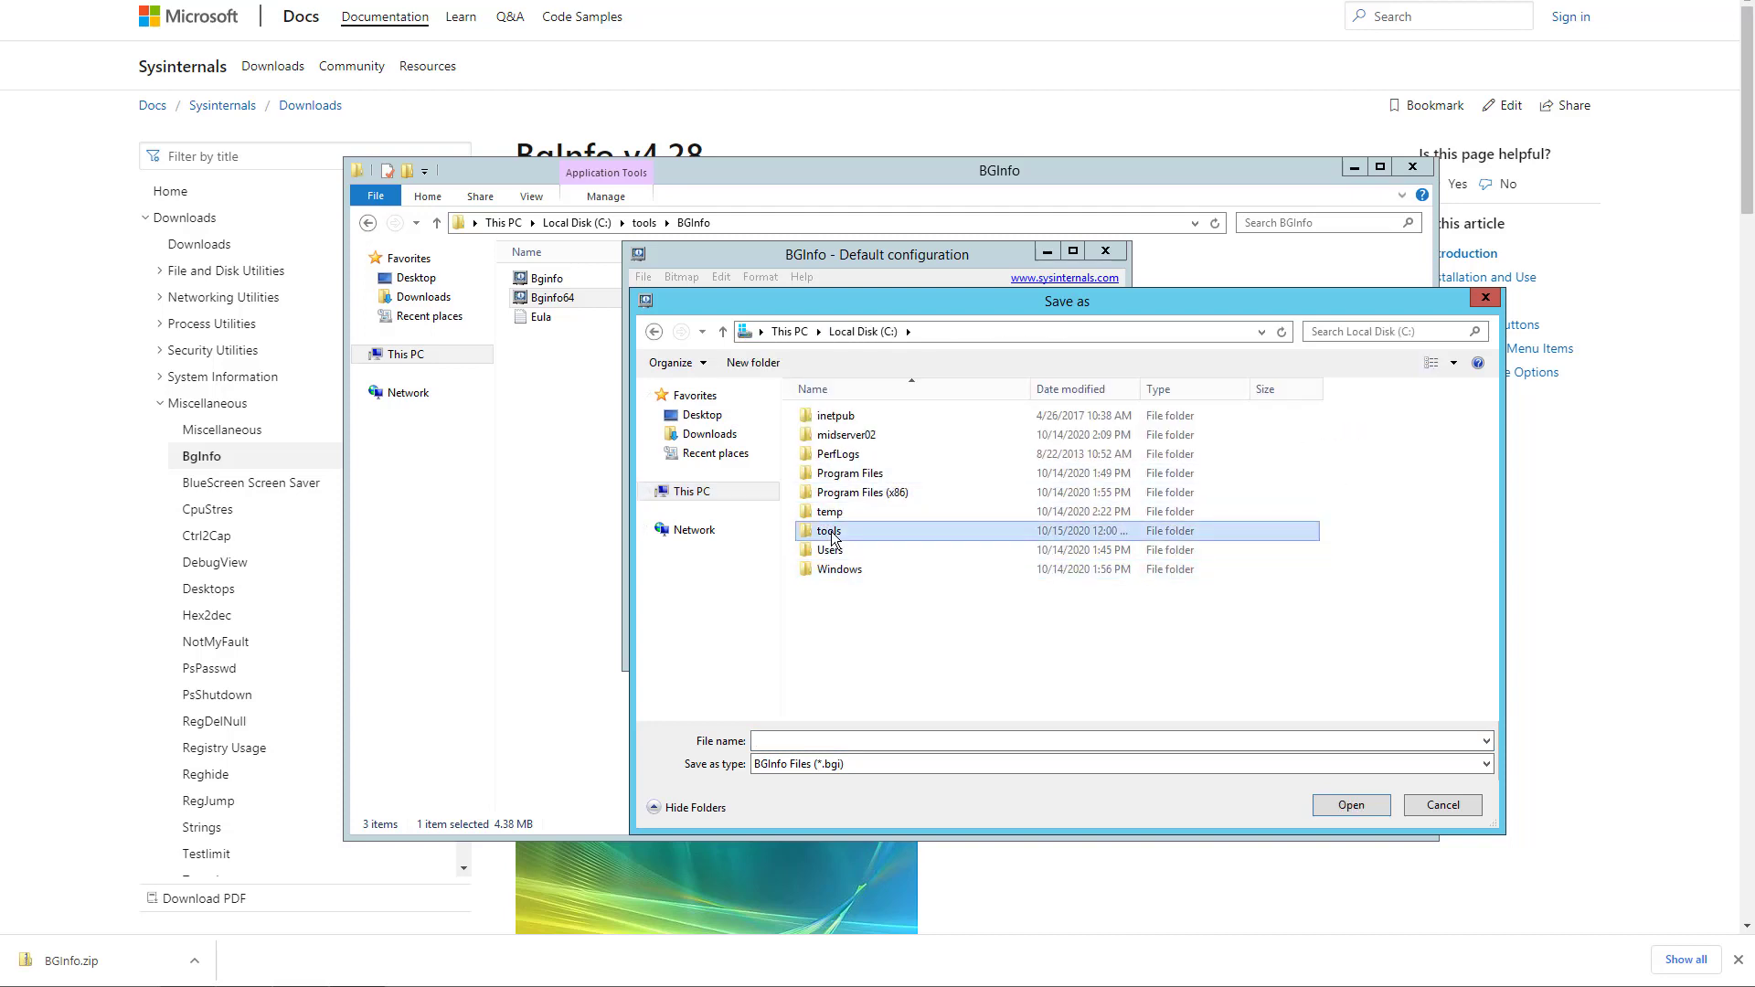
double_click(832, 532)
double_click(847, 418)
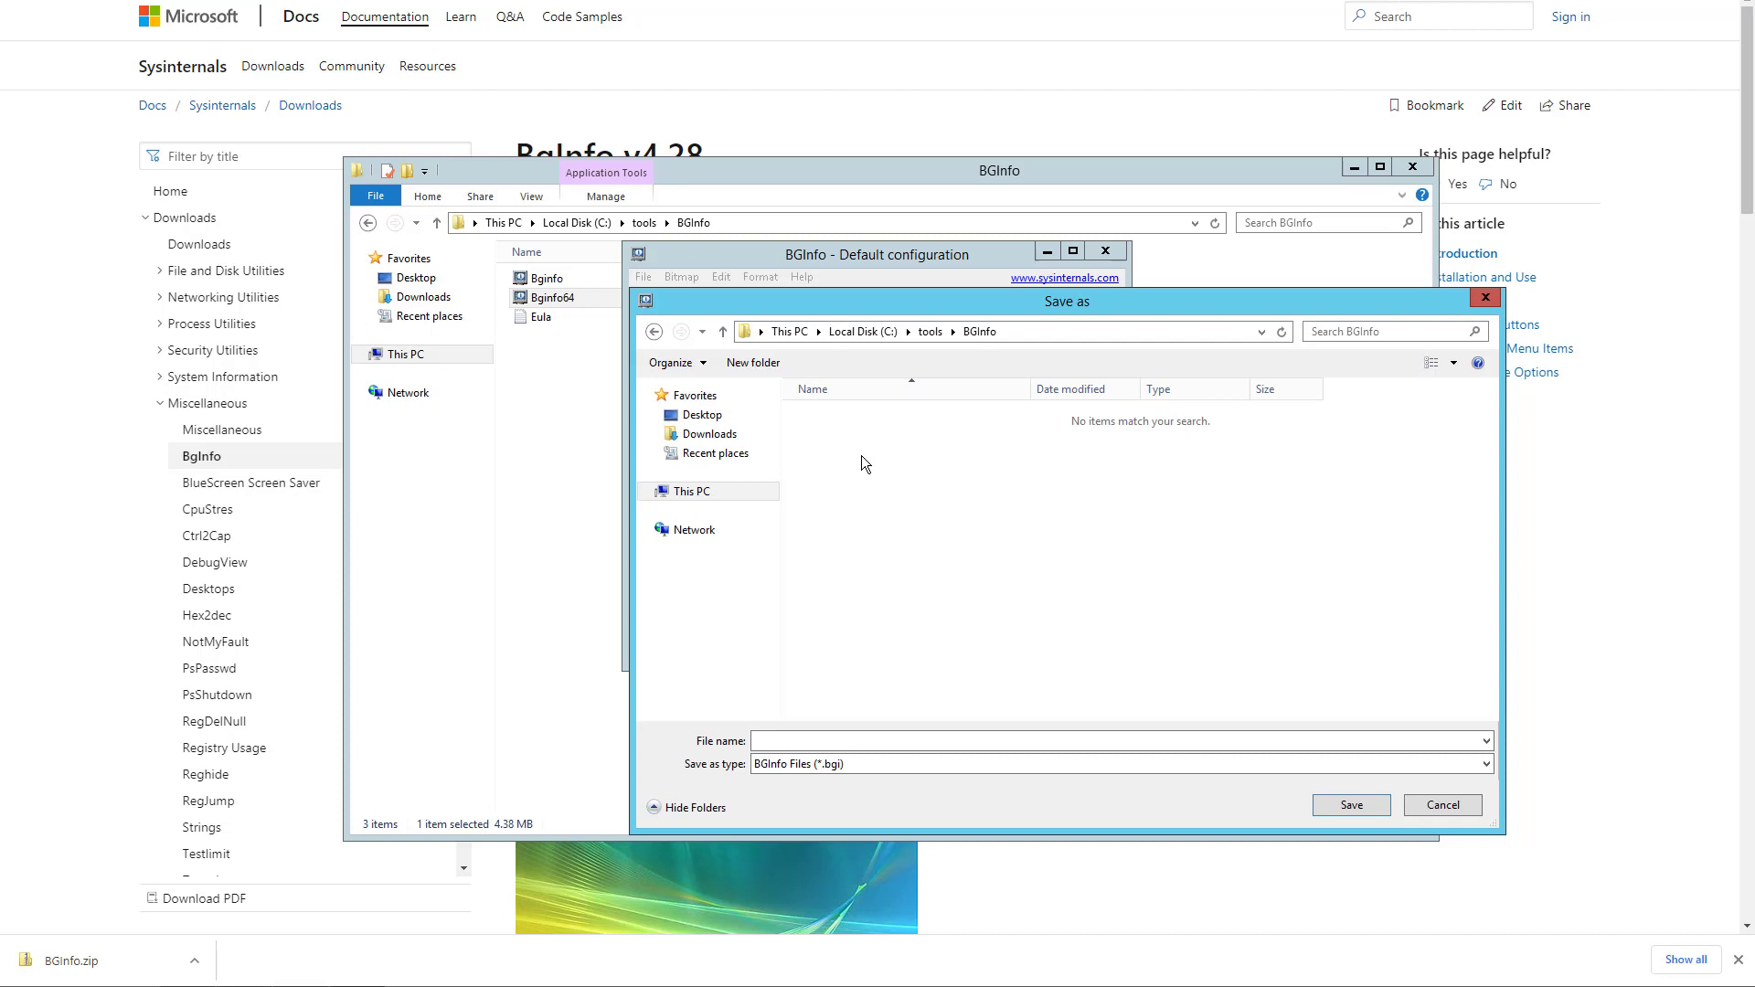
click(799, 740)
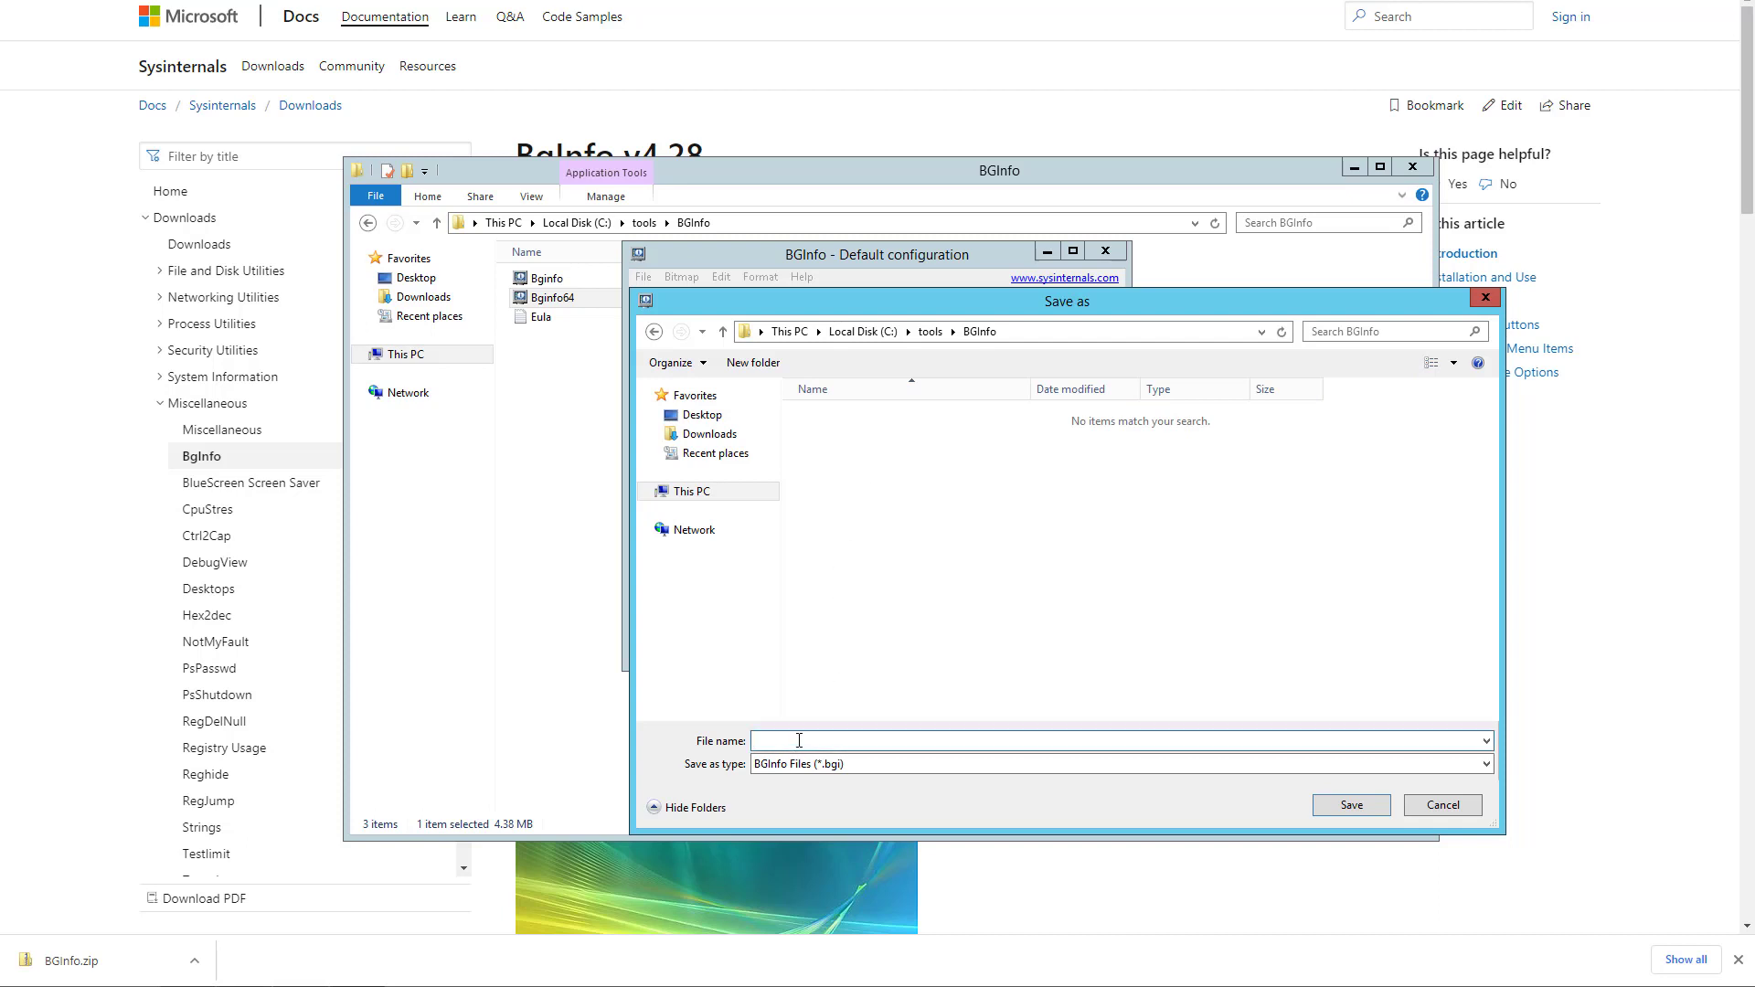
text(template)
click(1332, 806)
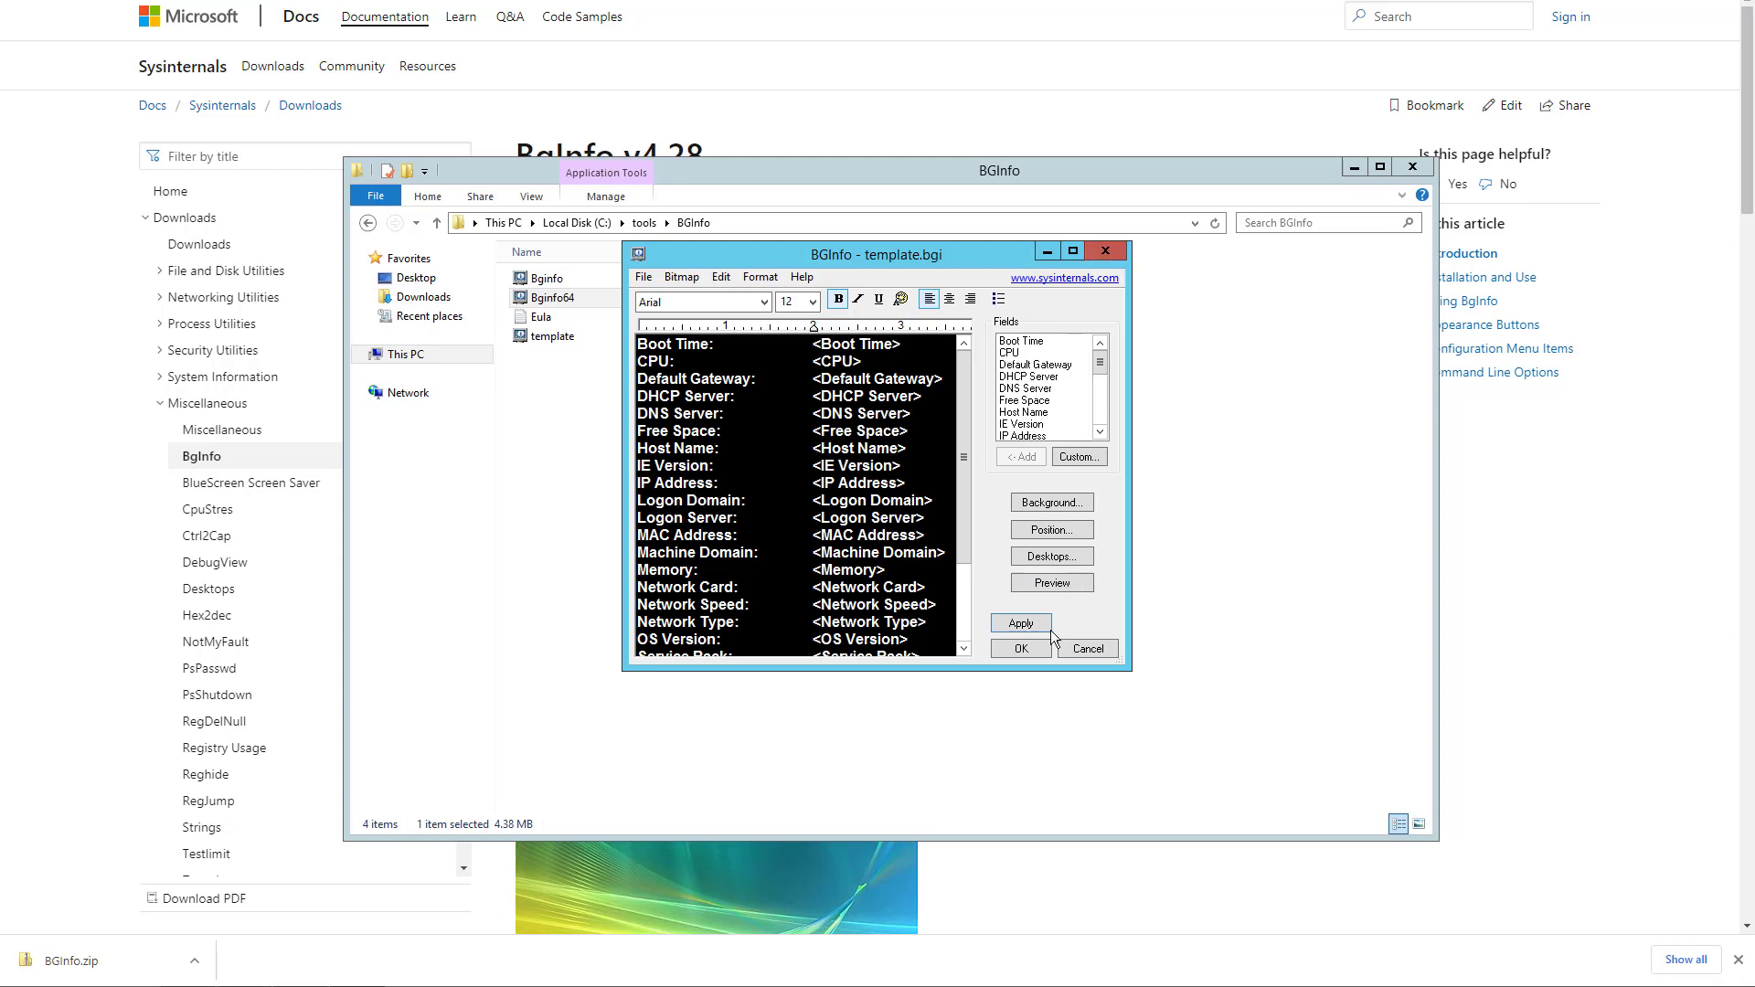
Close BGInfo and confirm template is listed as a BGInfo Configuration File, then return to the policy console
click(1021, 648)
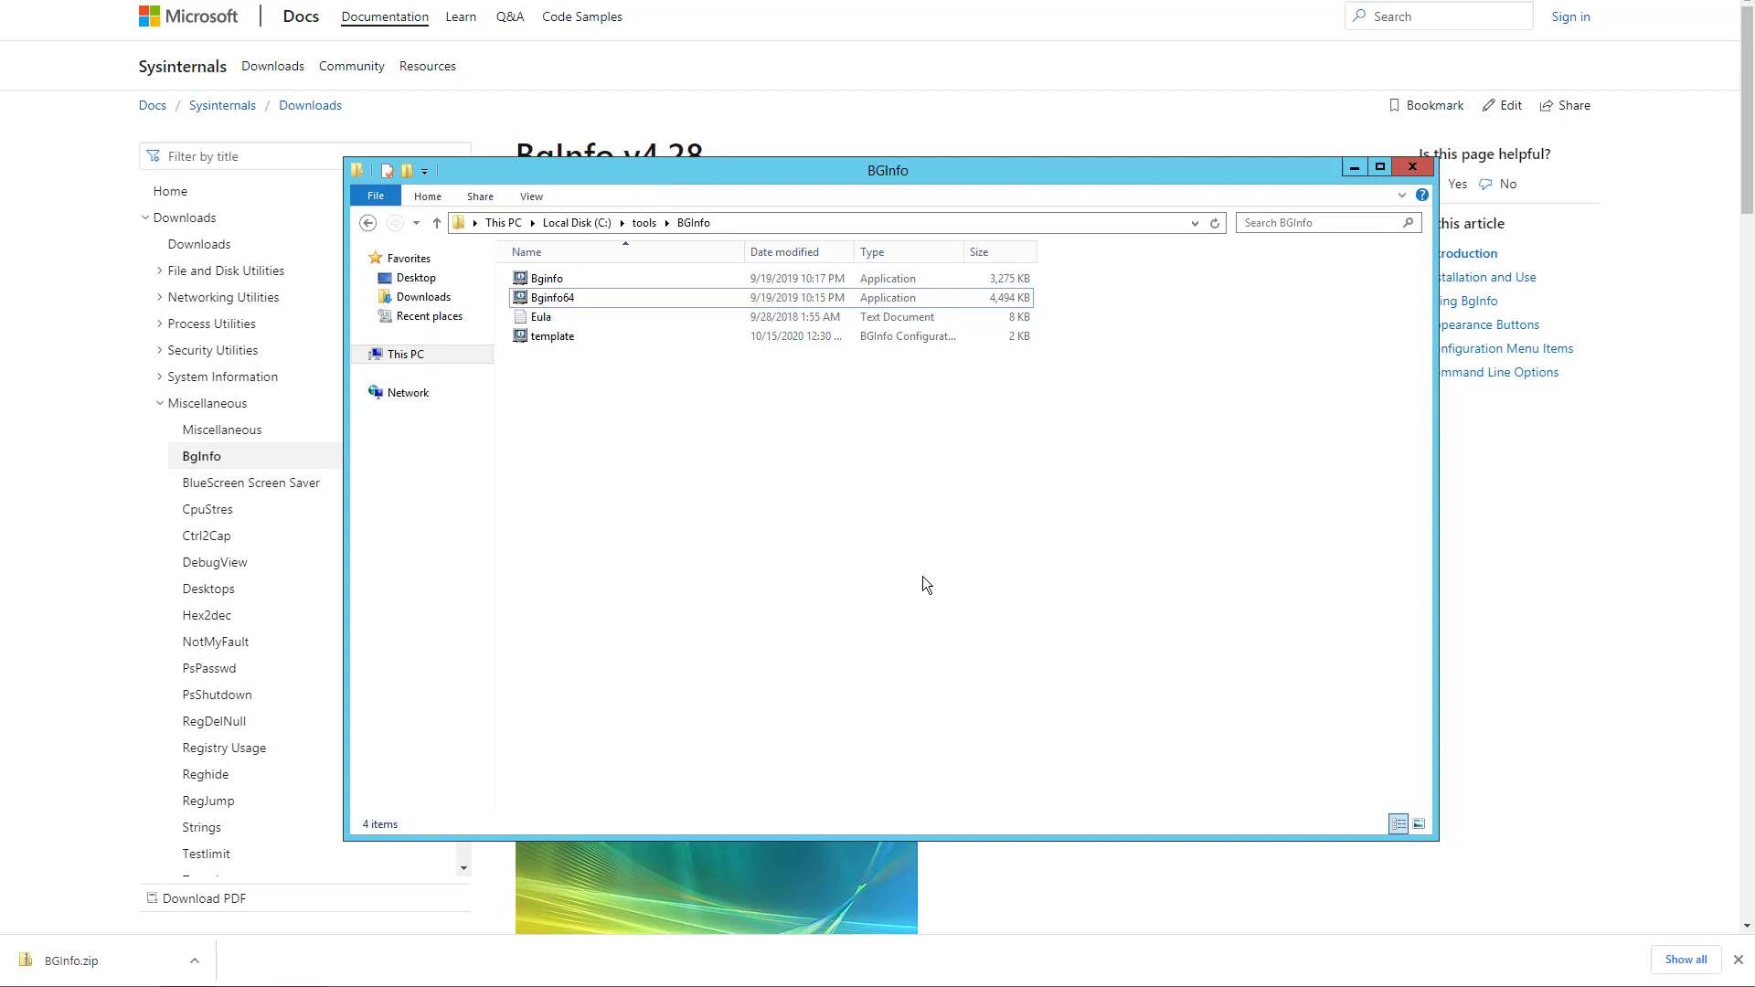
double_click(965, 259)
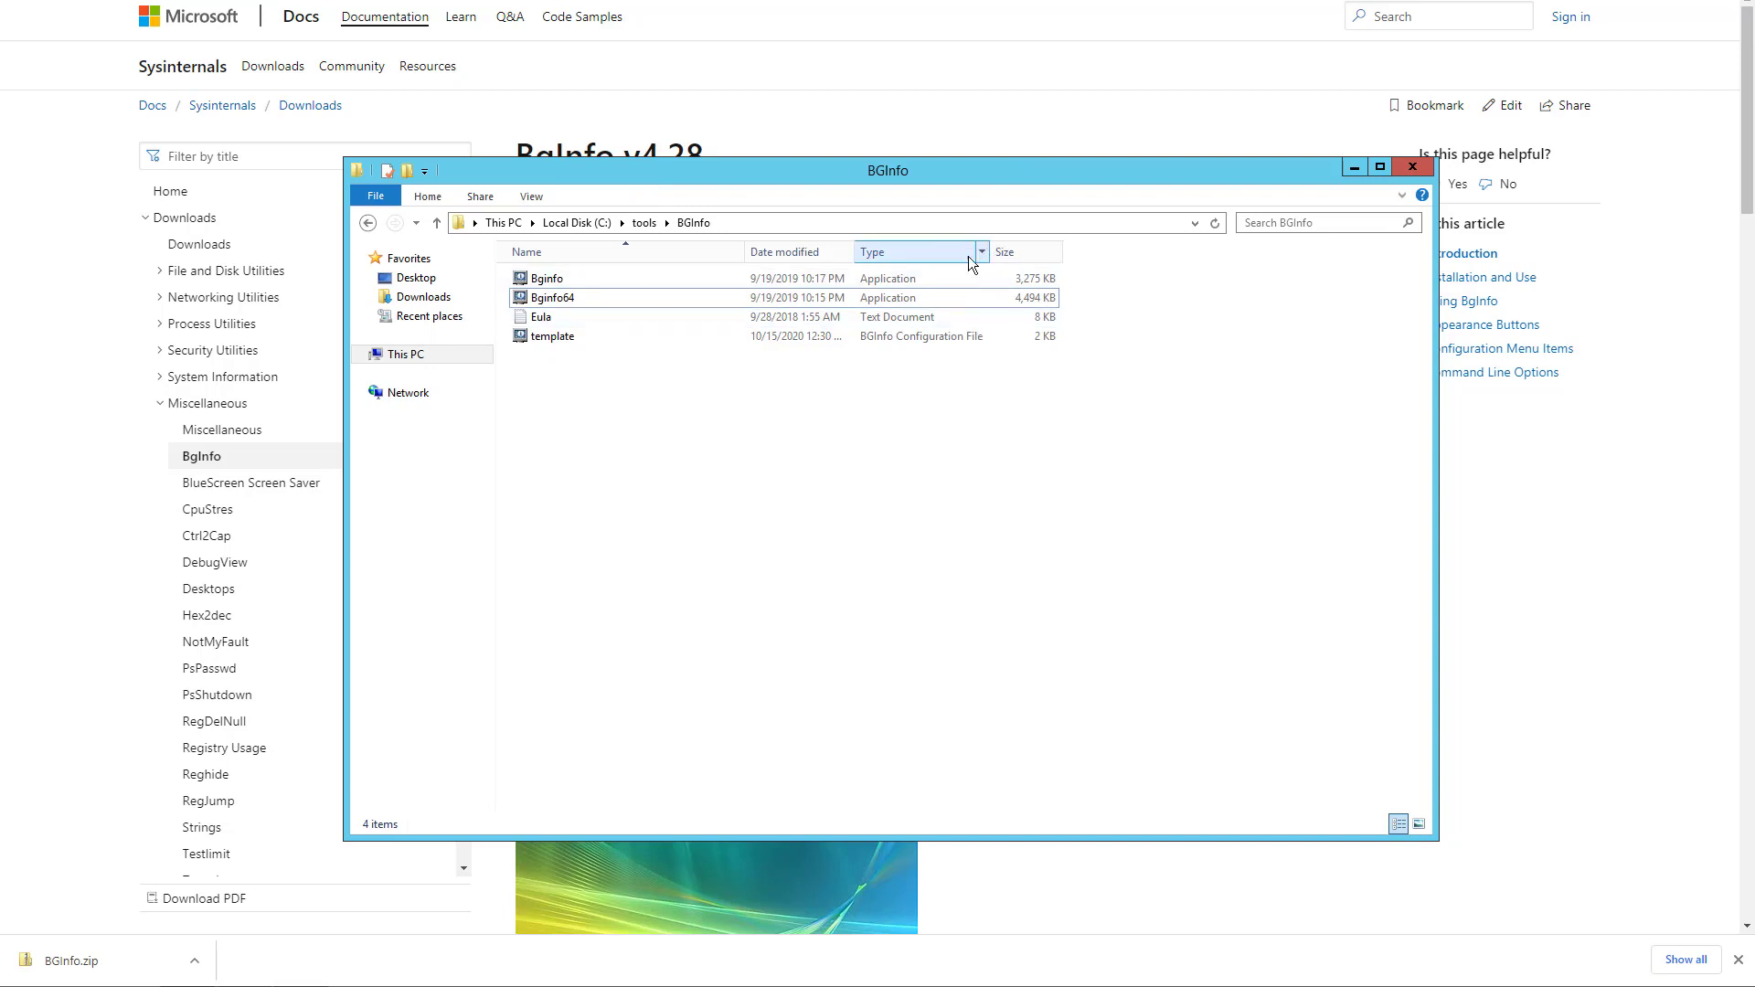
click(919, 344)
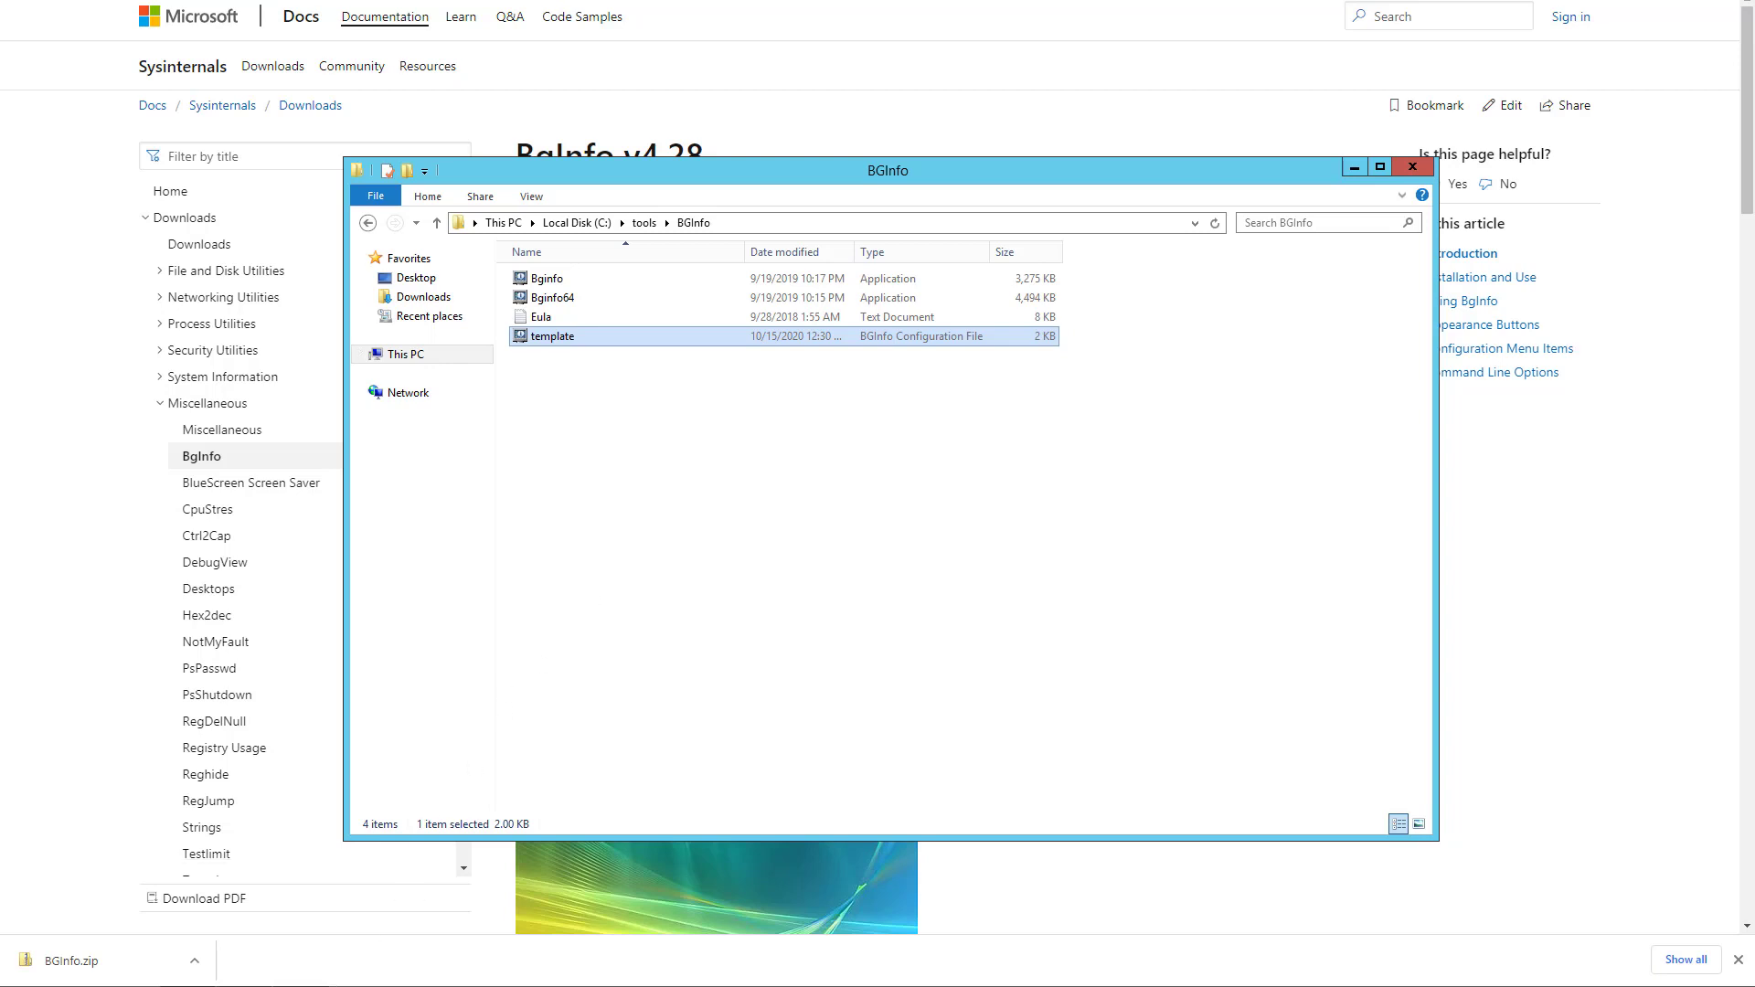
click(302, 983)
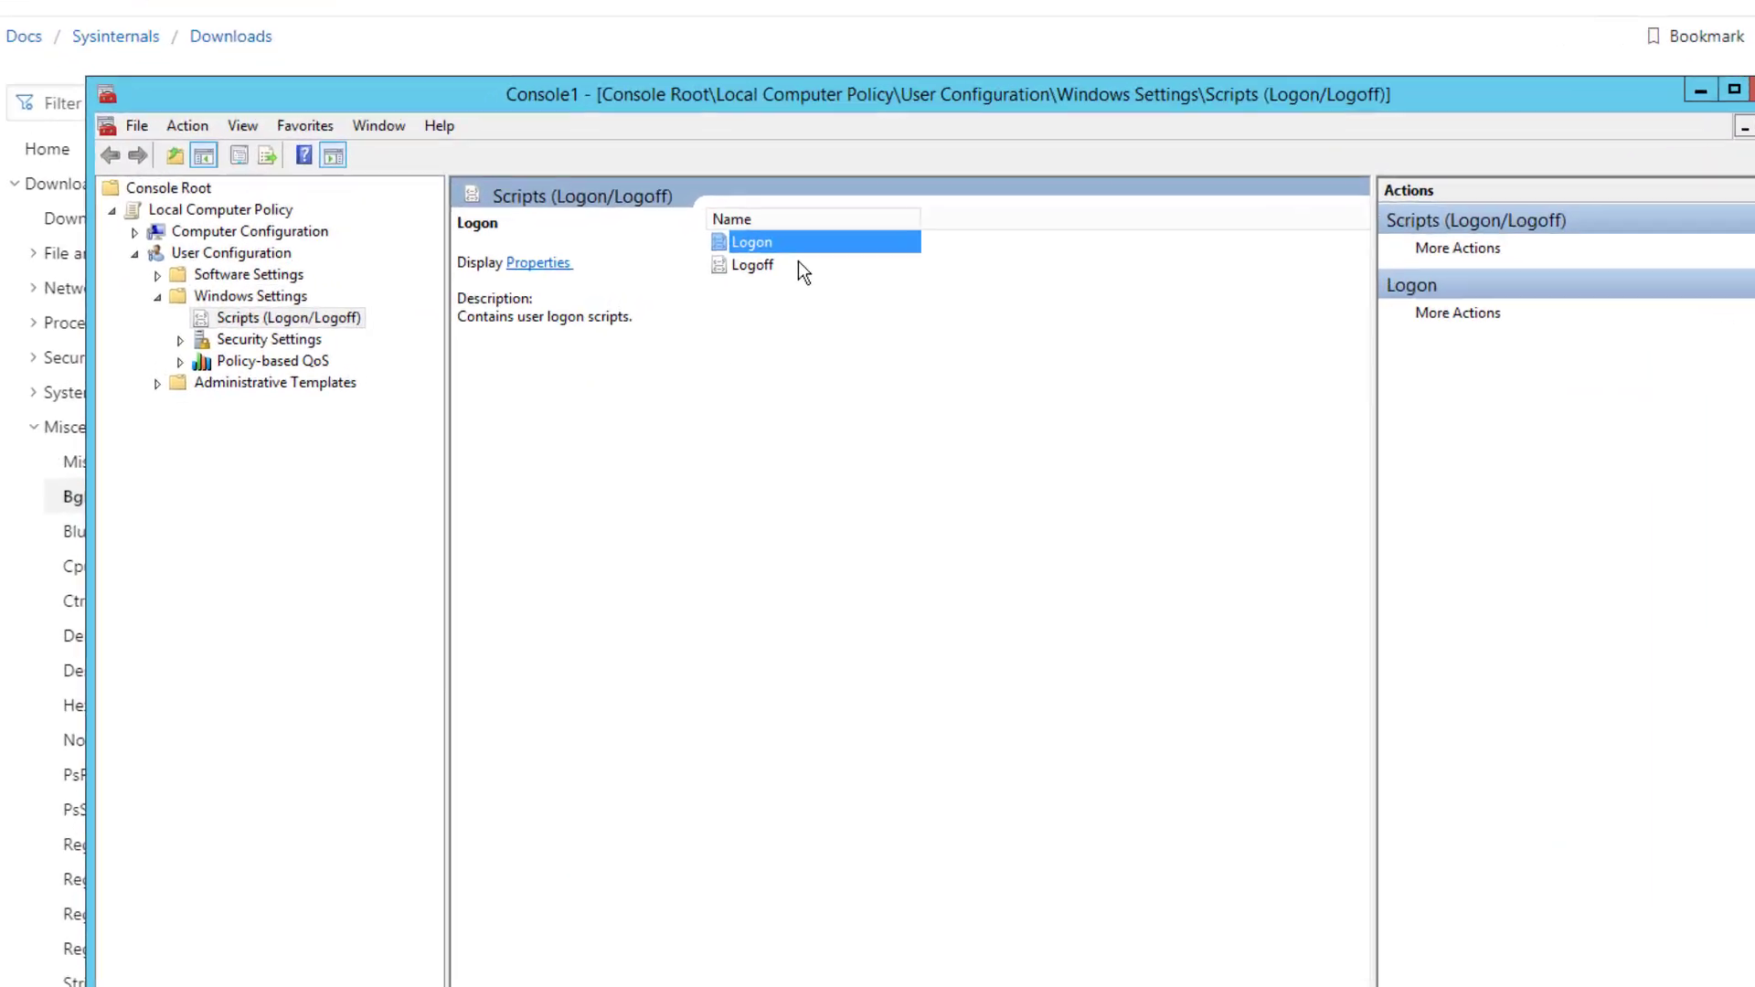
Add a new Logon script entry pointing to C:\tools\BGInfo\Bginfo64.exe
double_click(833, 236)
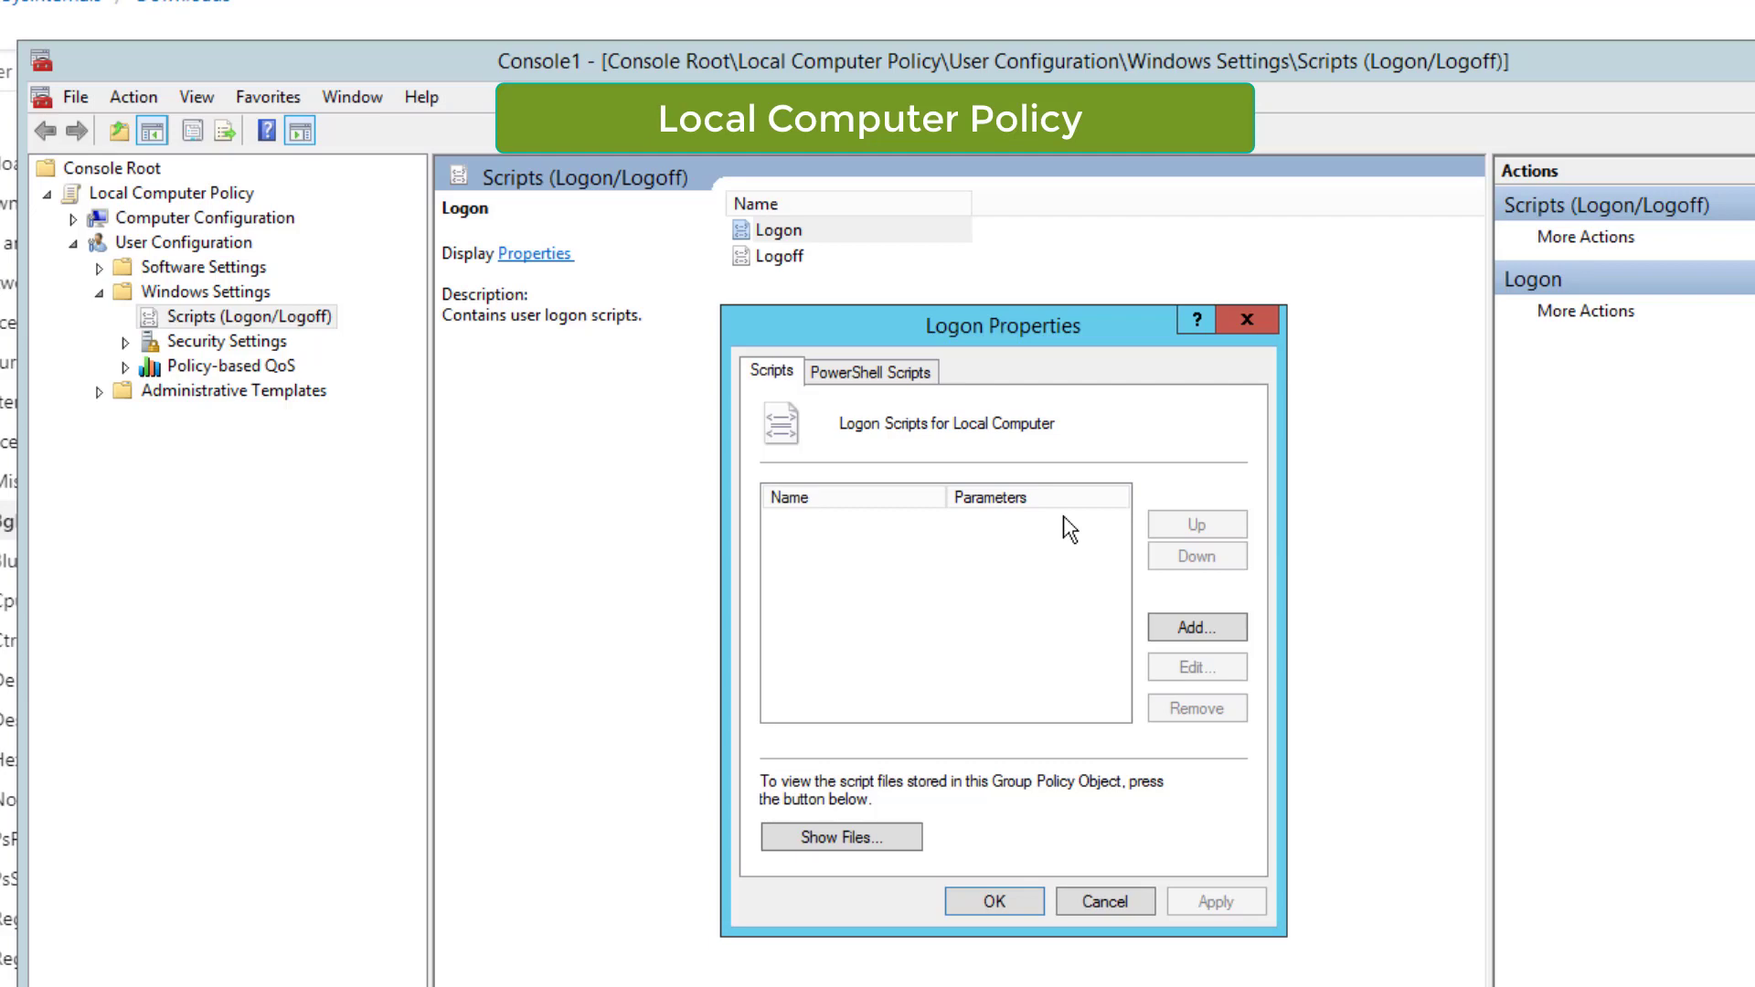
click(1181, 633)
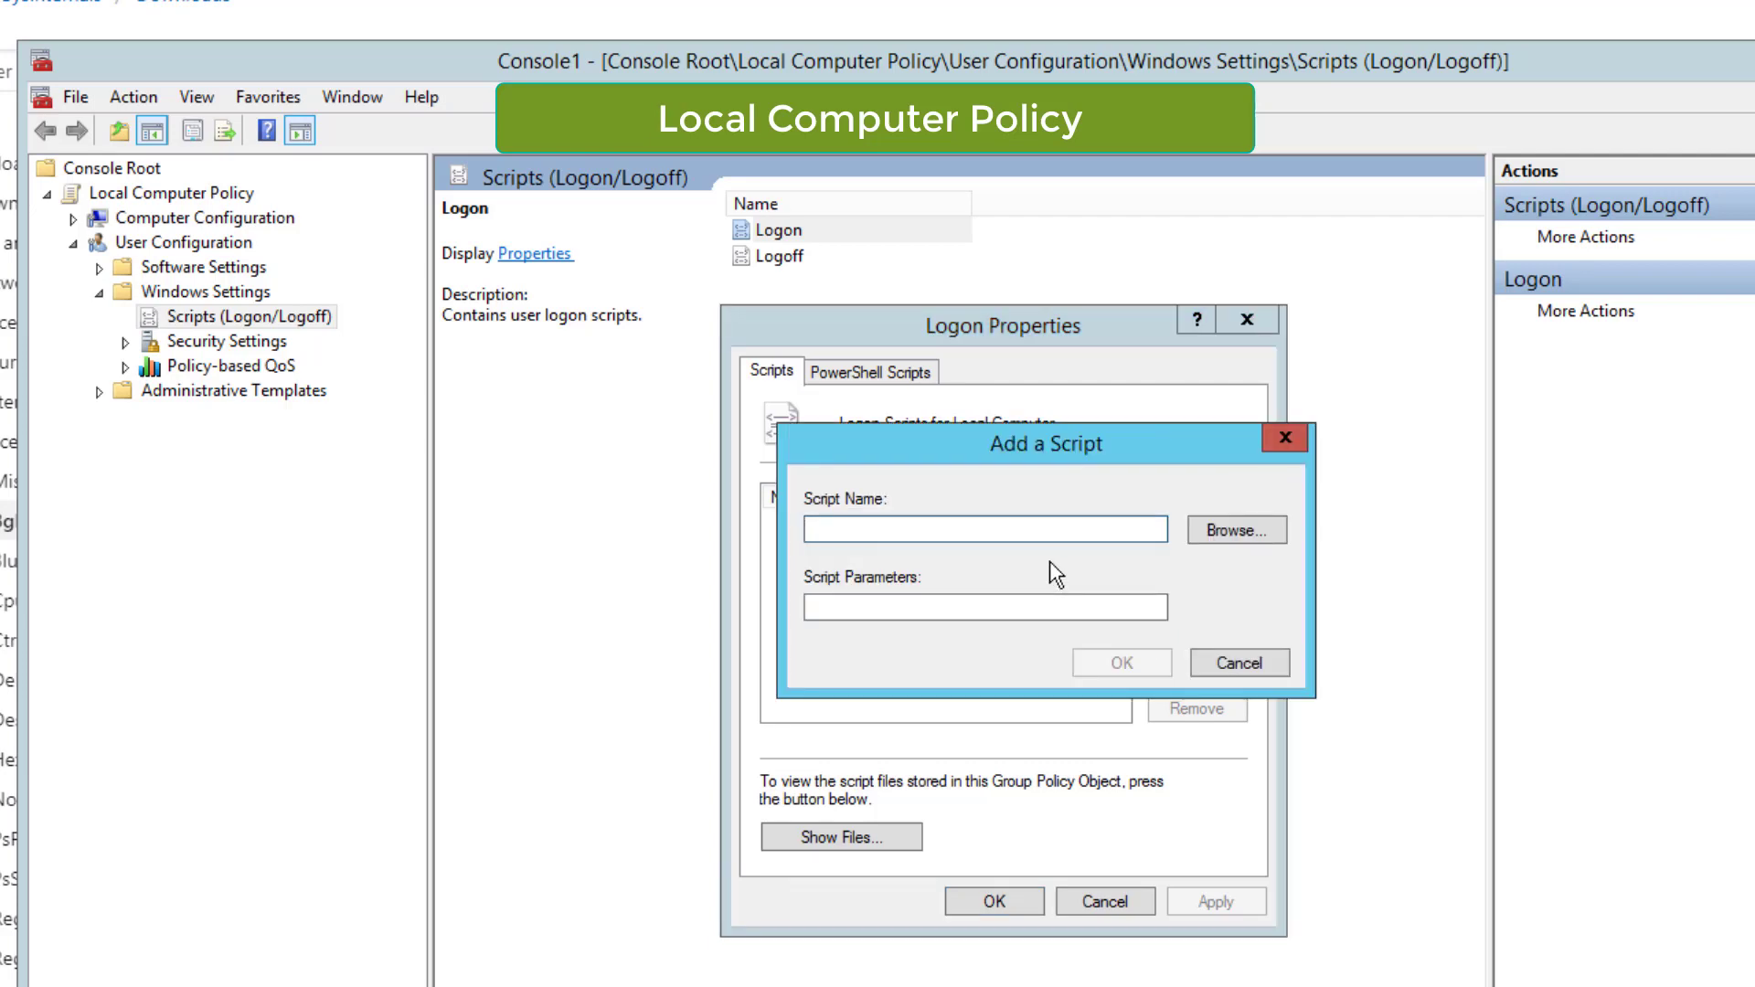
click(1238, 529)
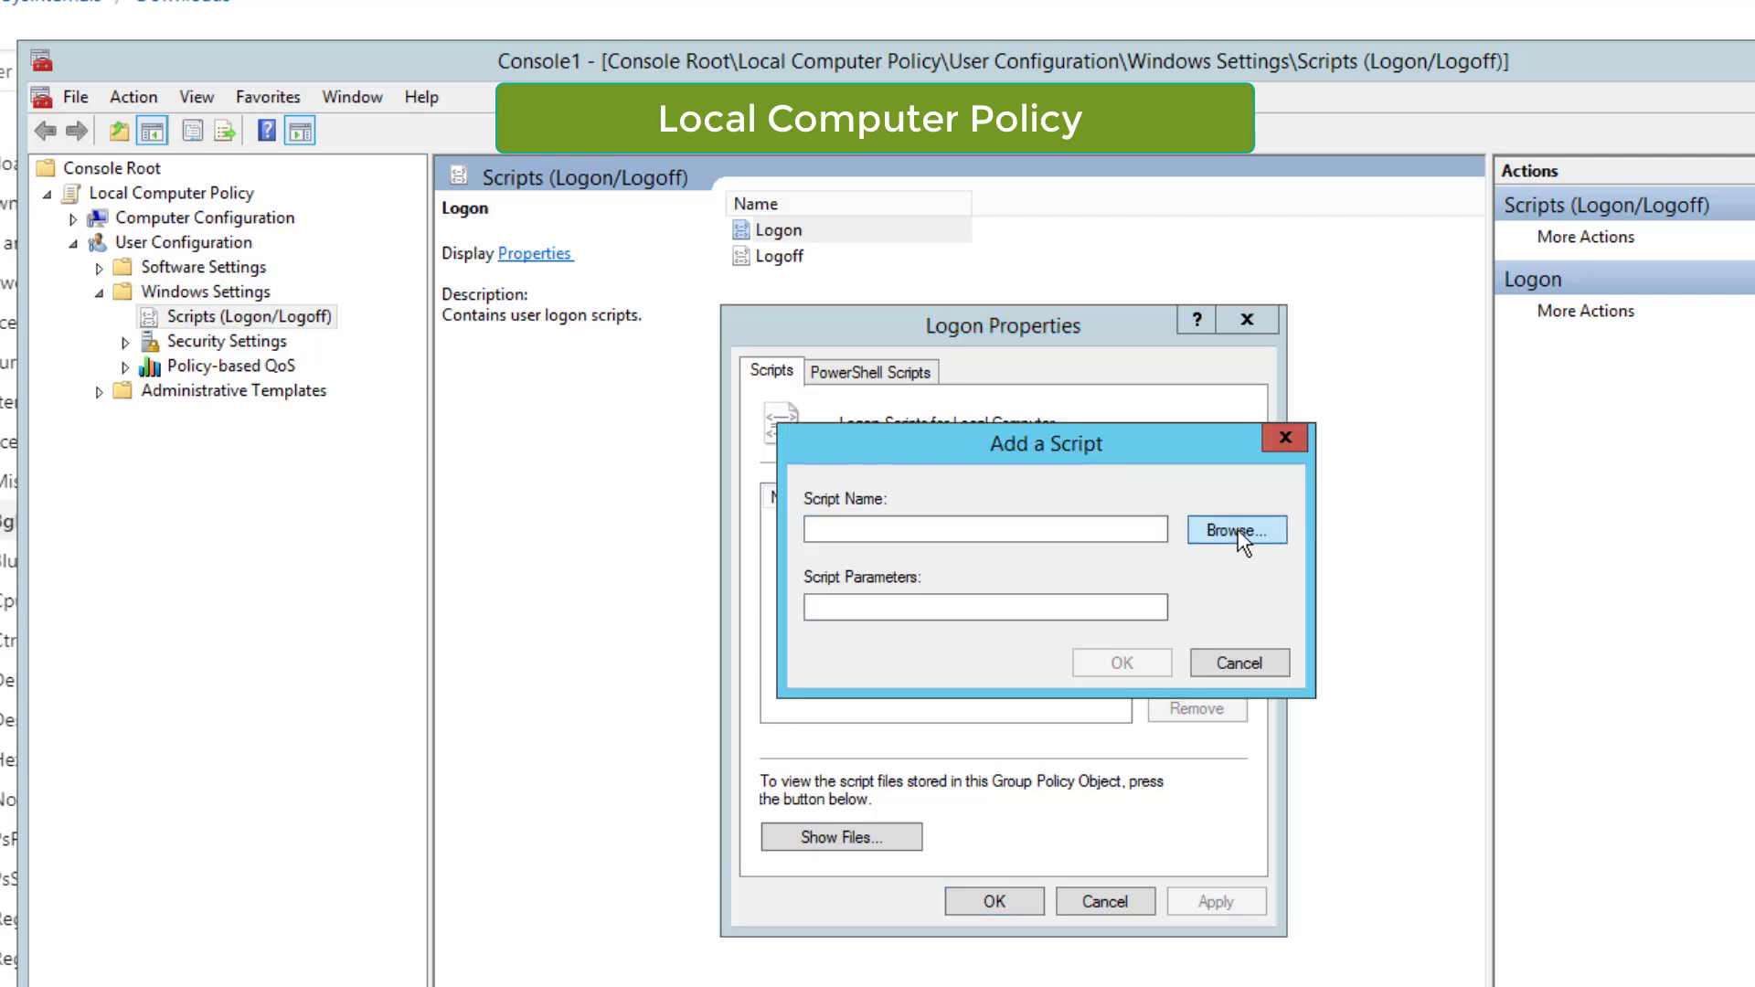
click(903, 775)
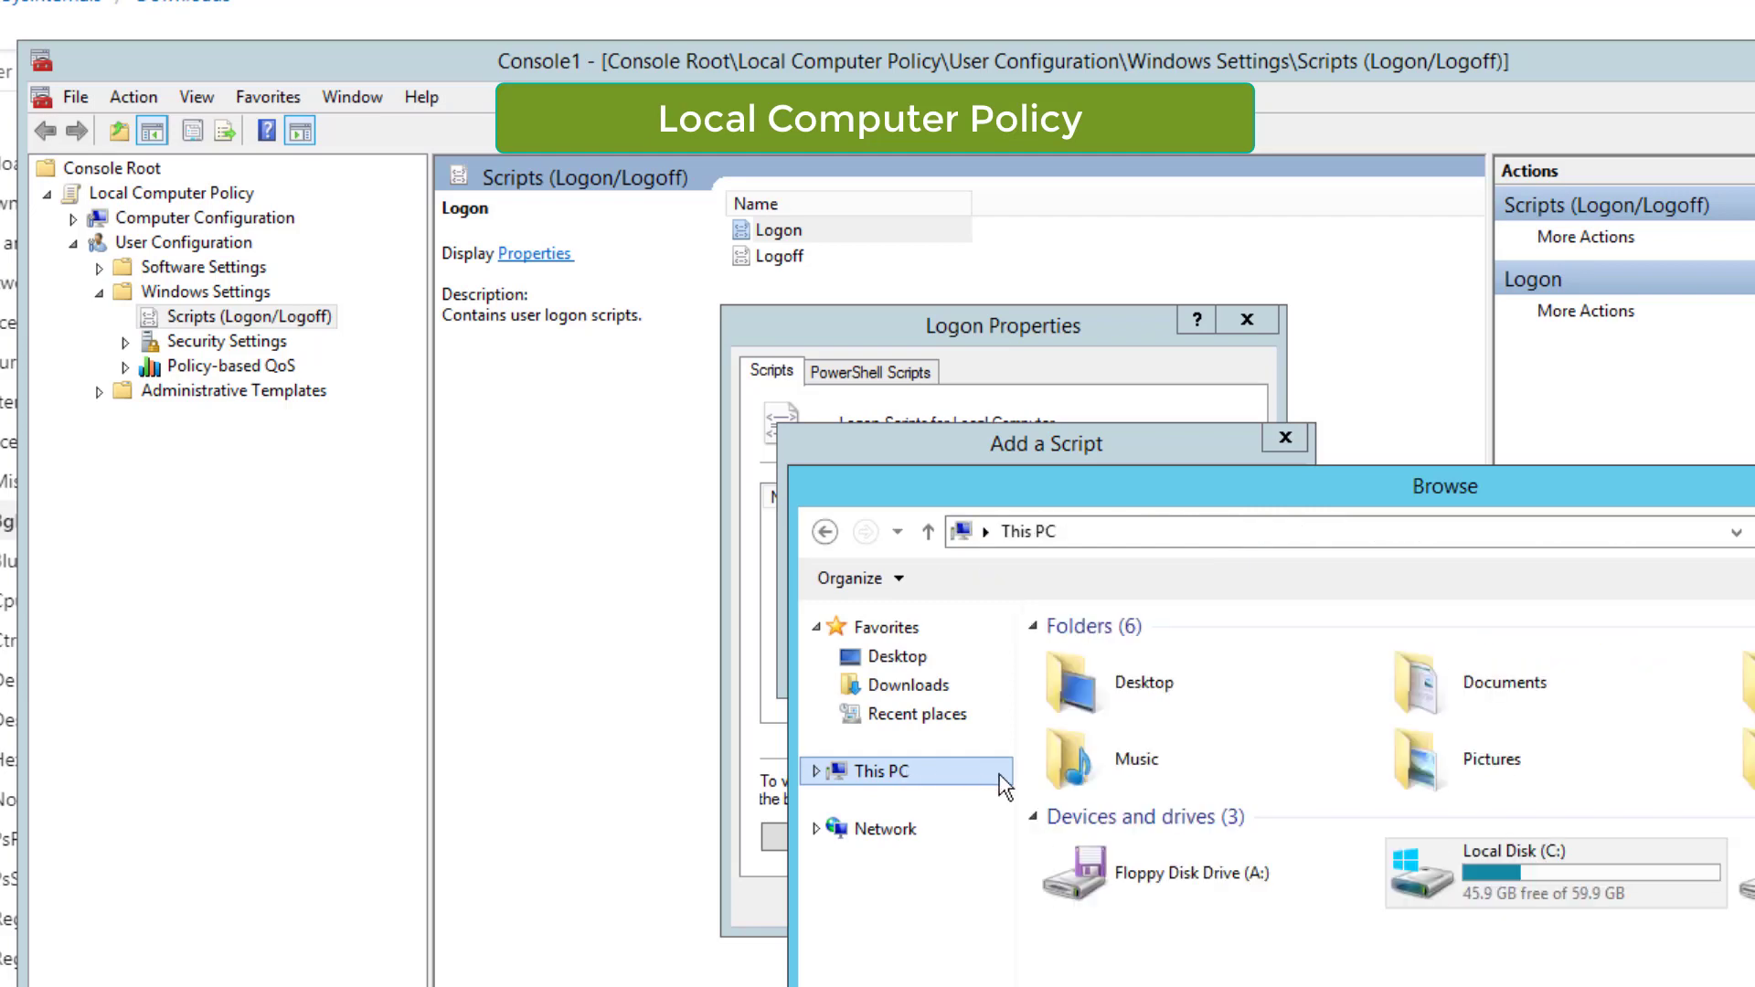
double_click(1499, 863)
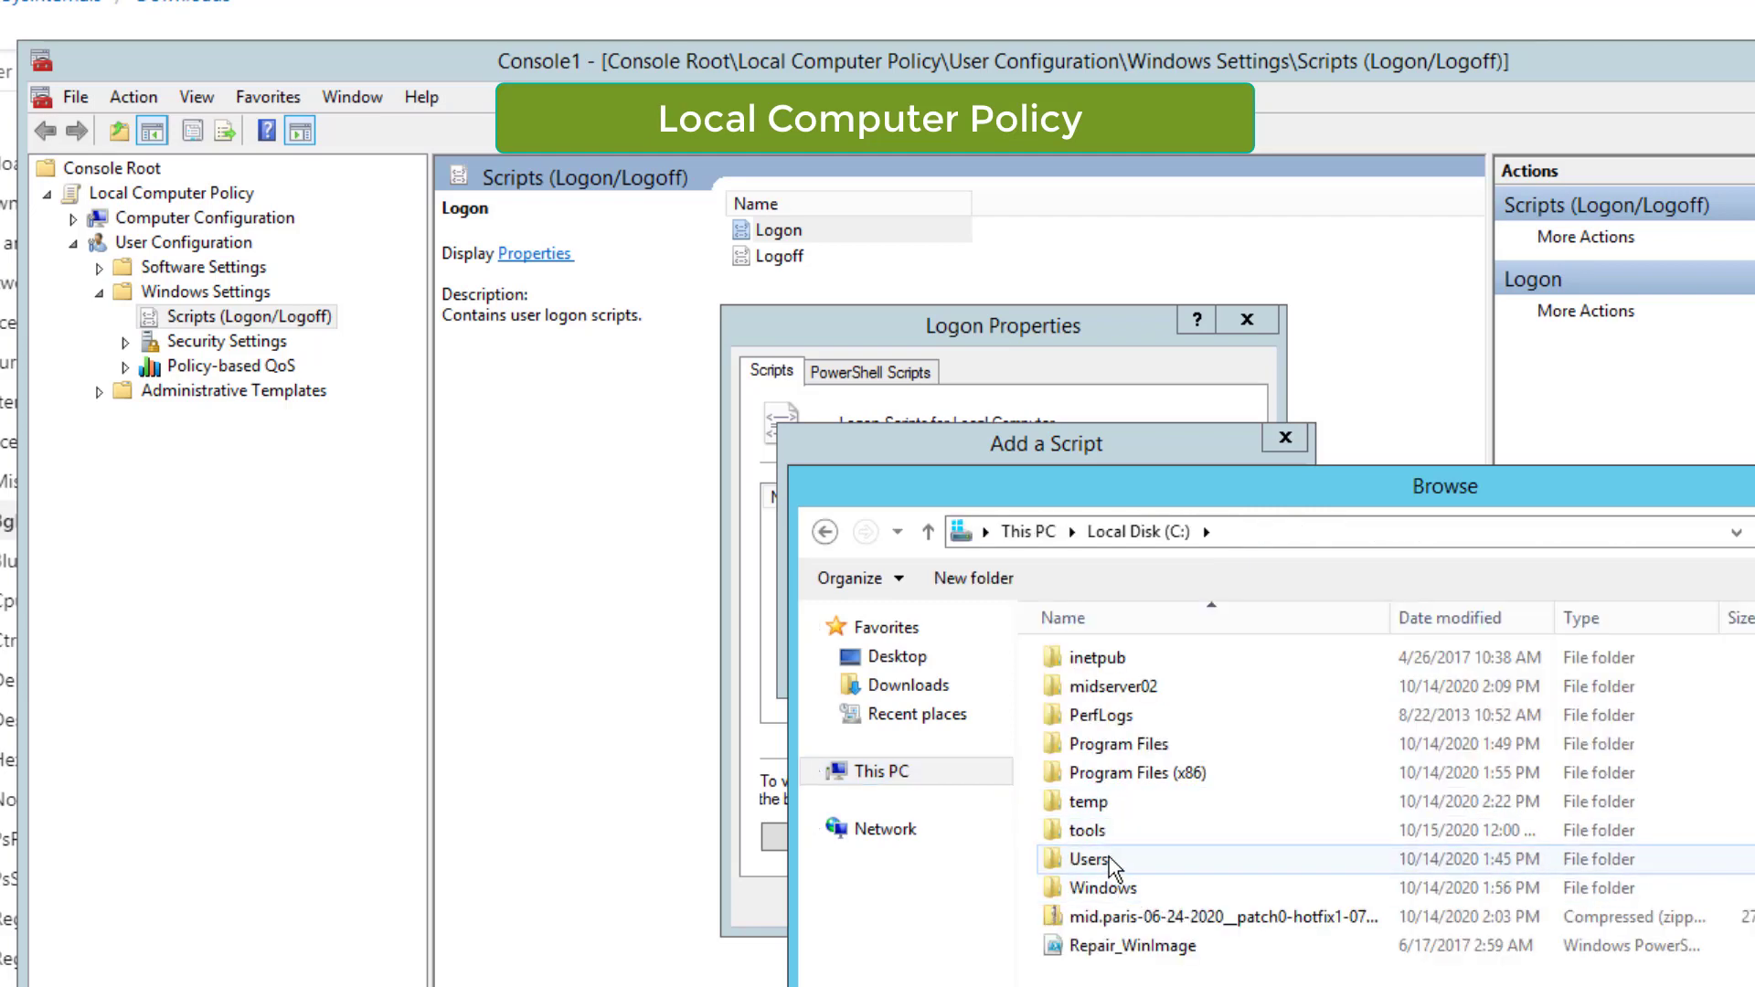
double_click(1117, 832)
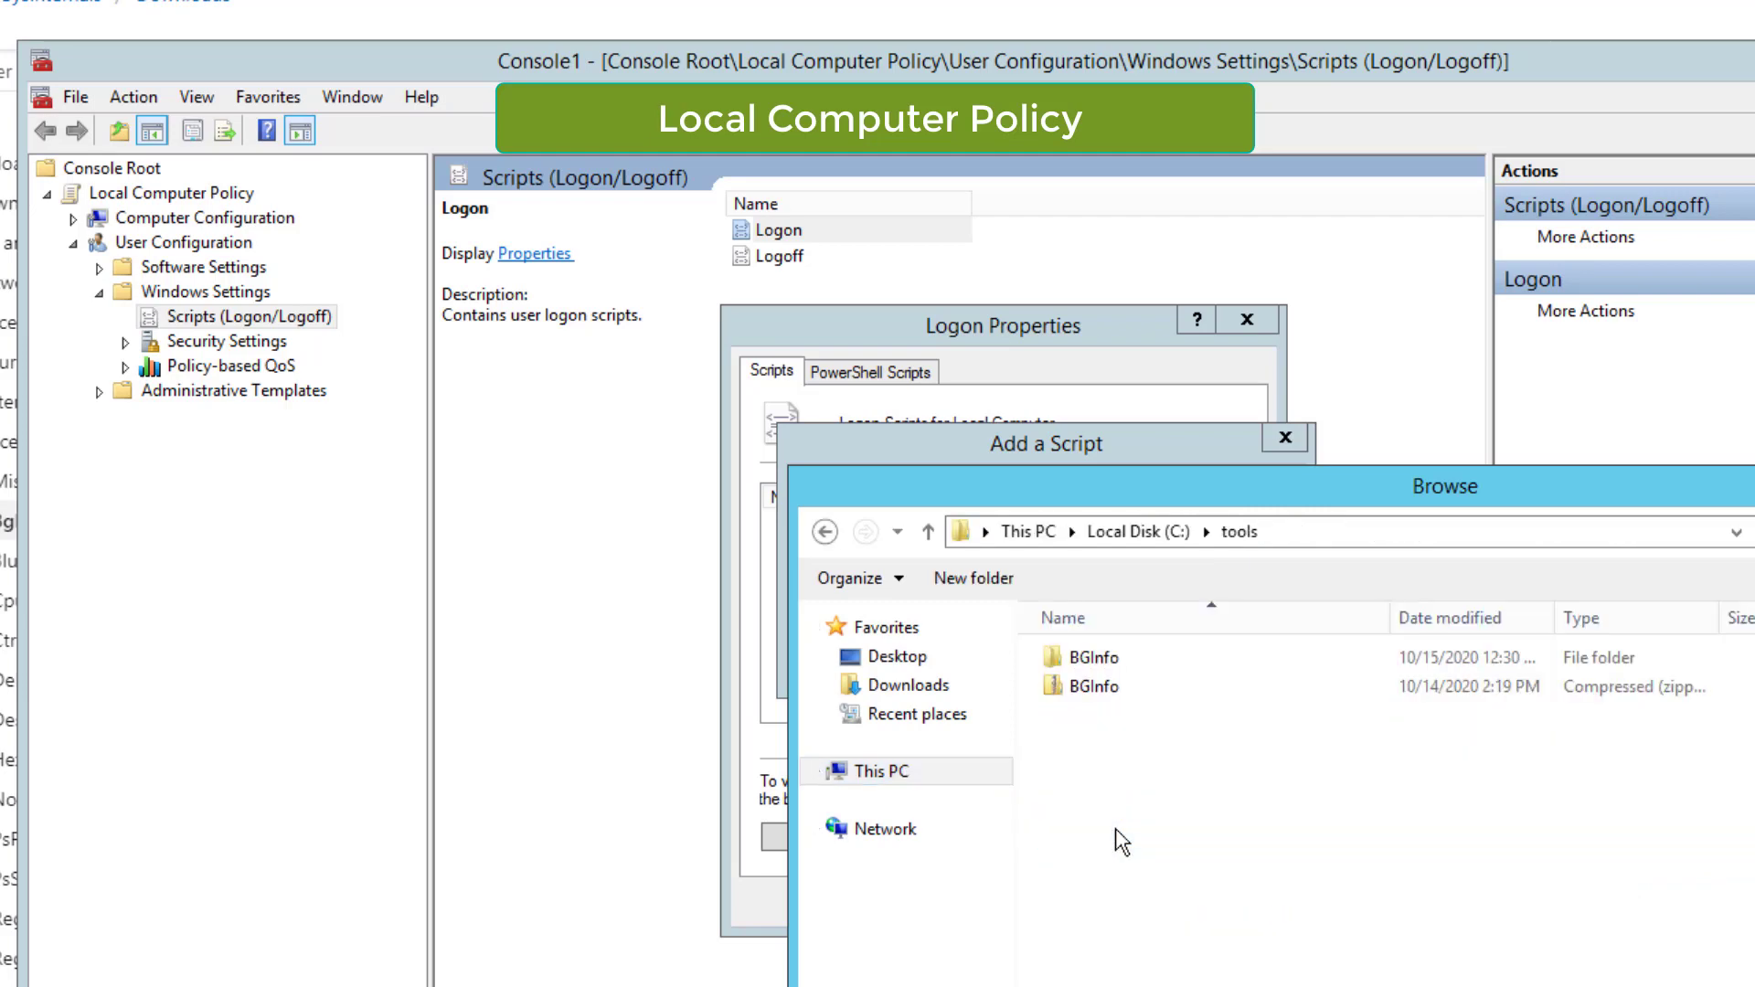
double_click(1093, 658)
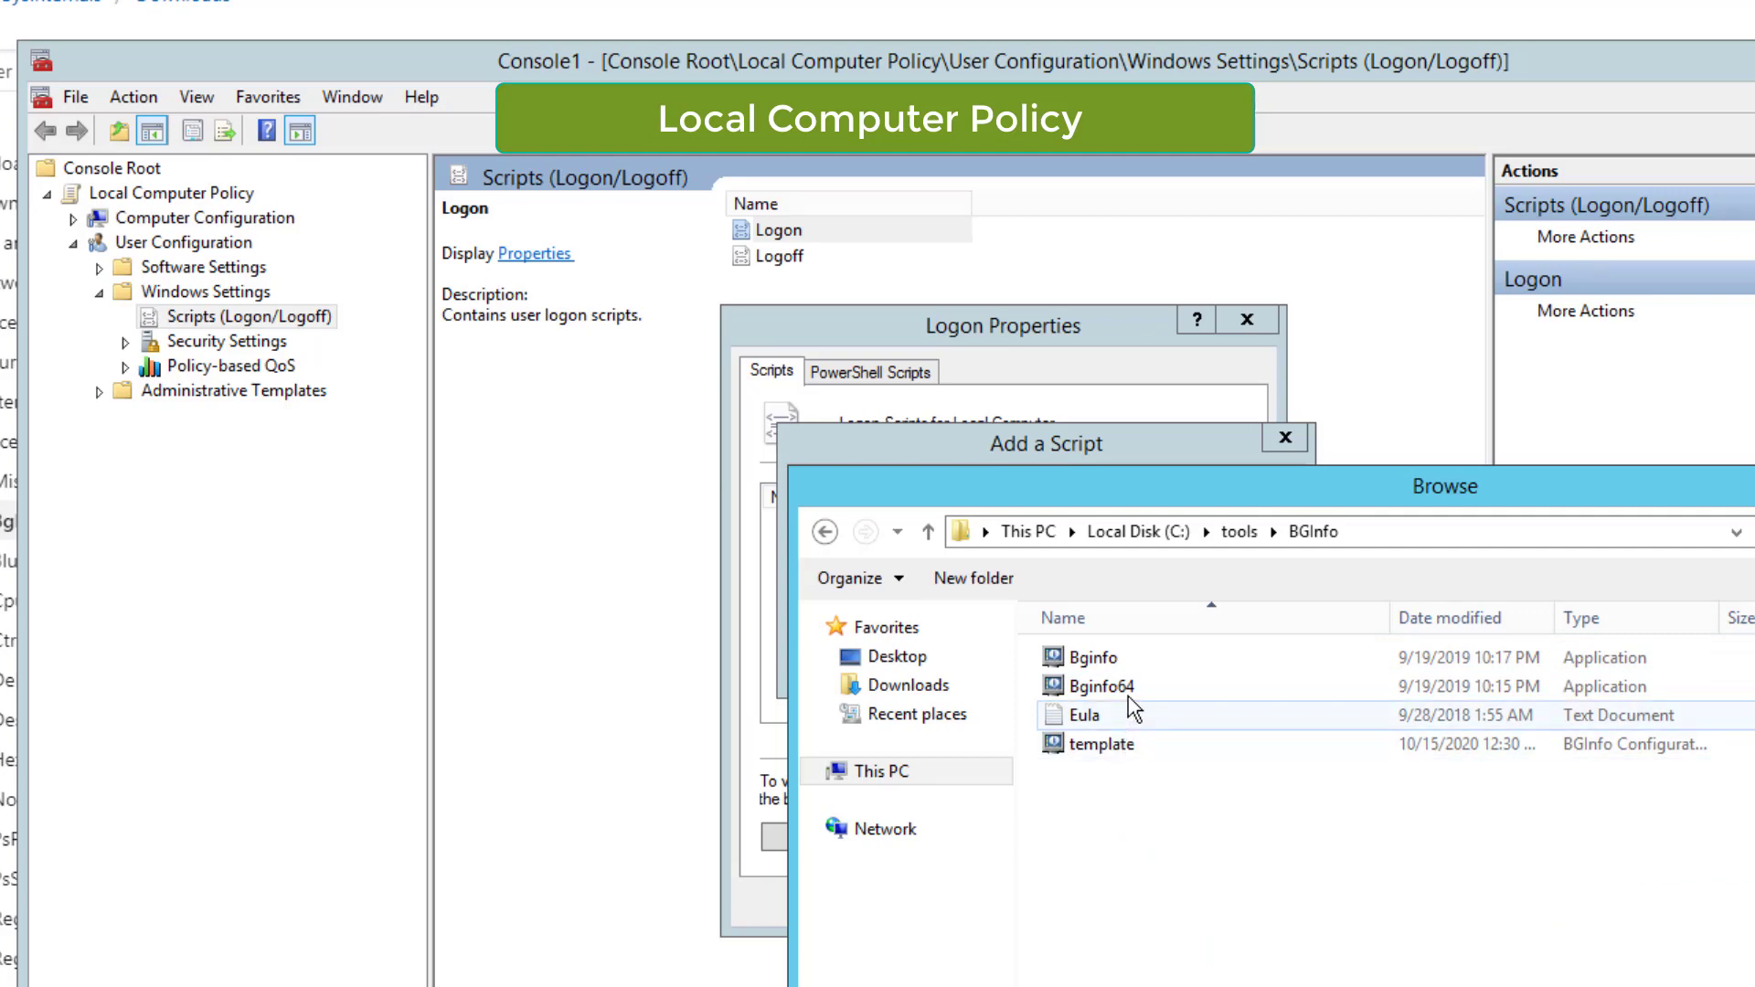
click(1132, 692)
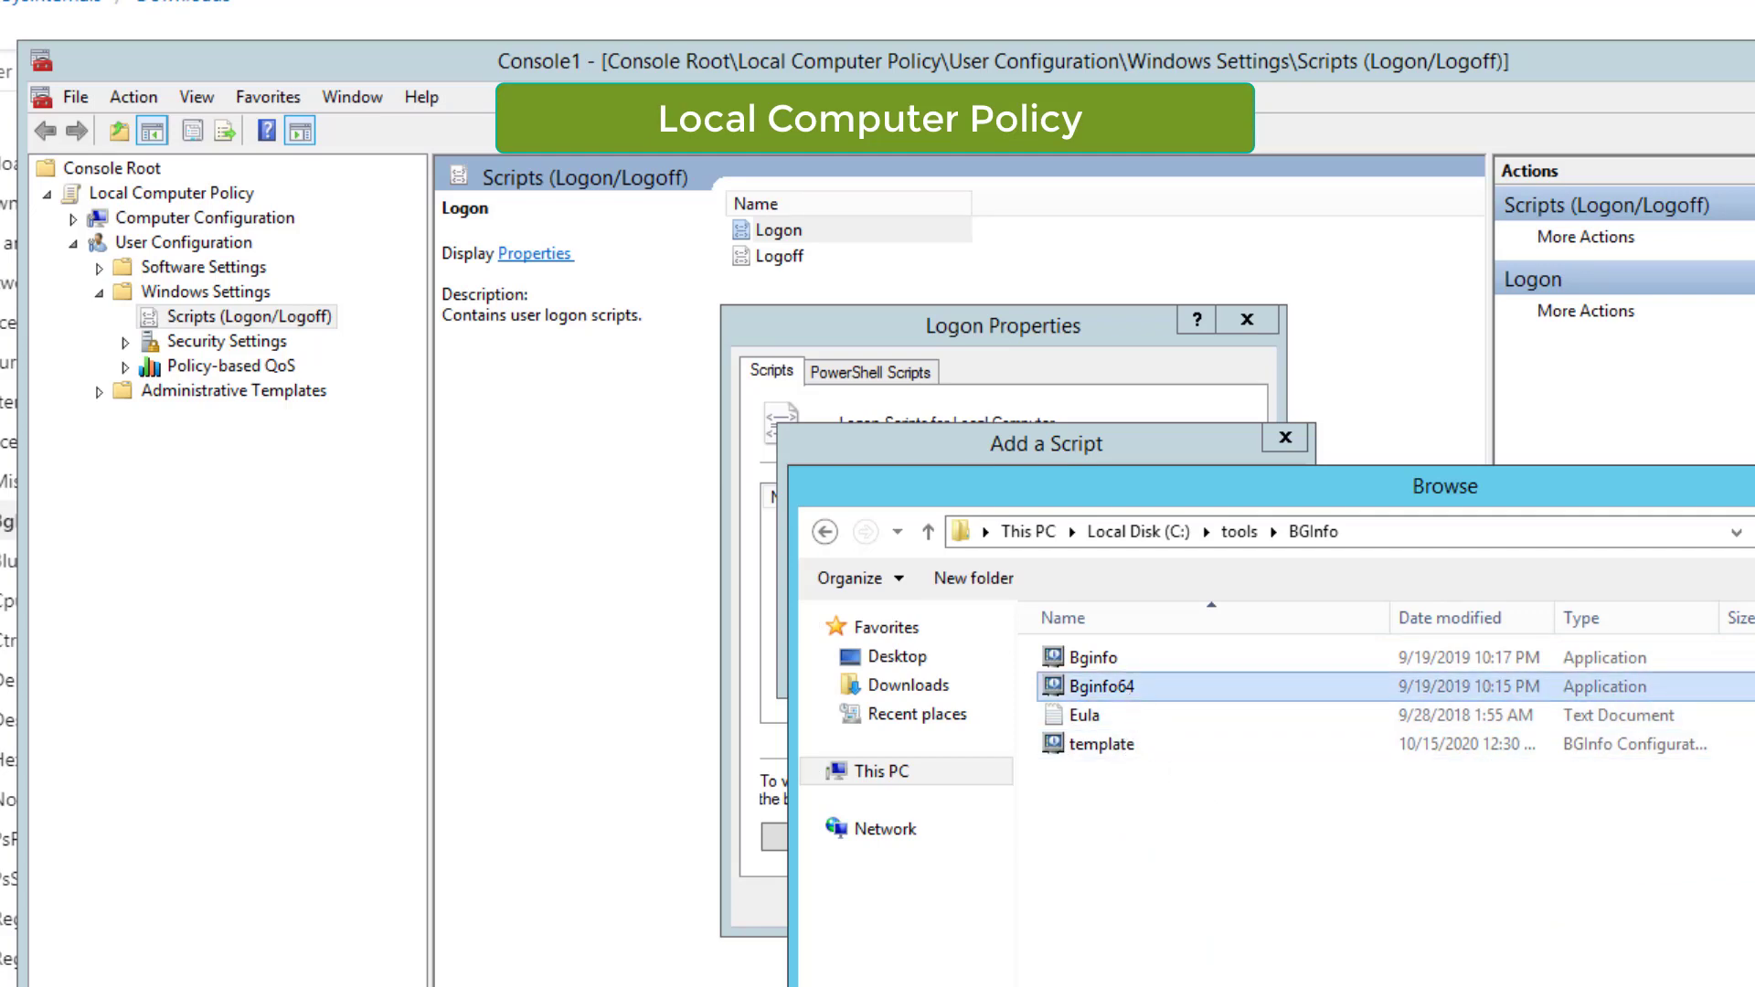
key(Return)
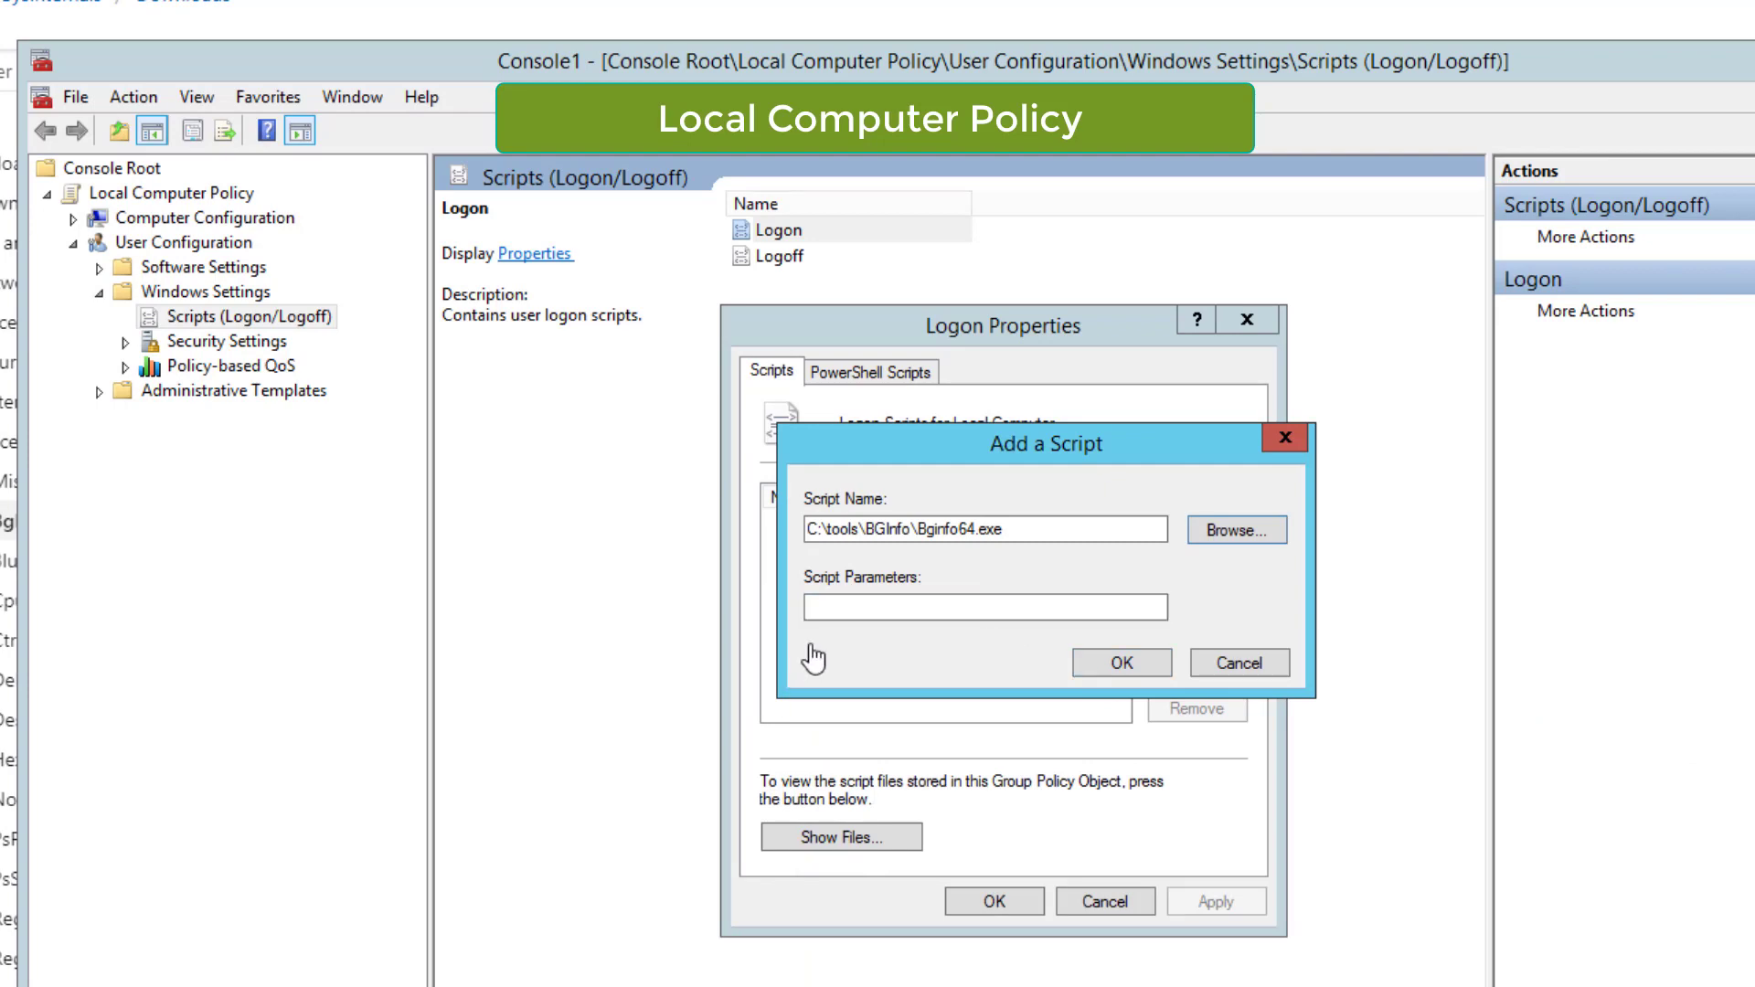
Give the Bginfo64 logon script the parameters 'template.bgi /timer:00' and apply the Logon properties
click(869, 605)
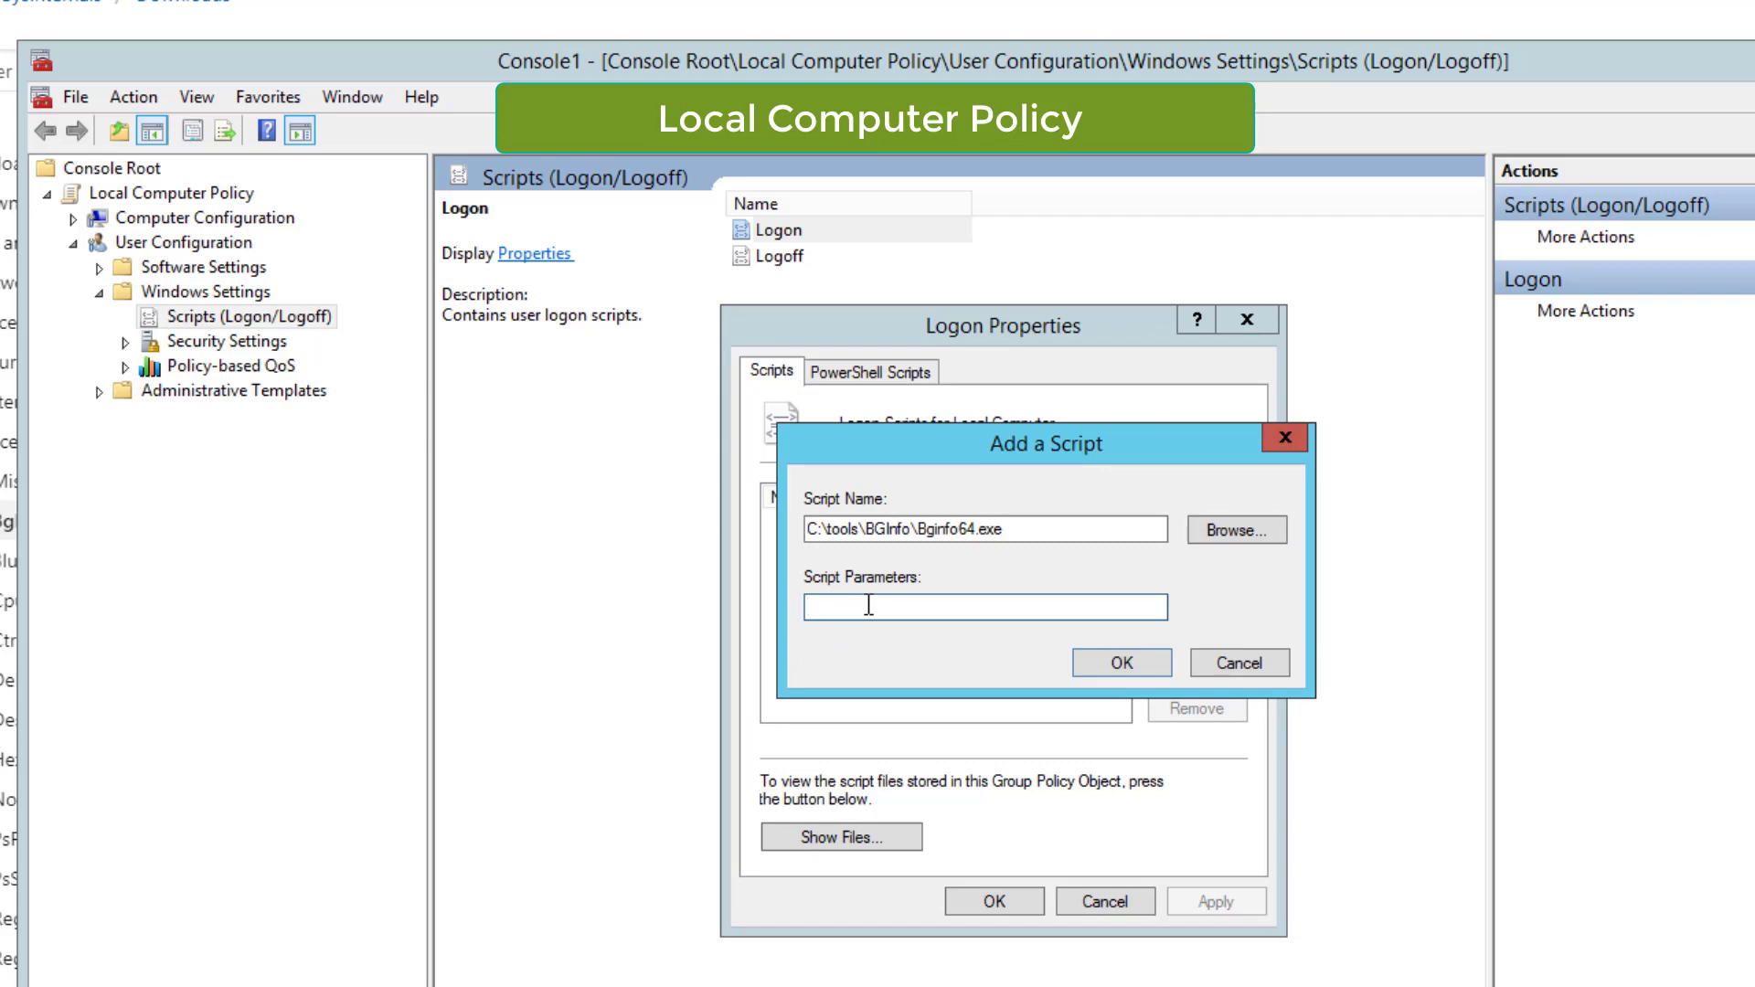
text(template.bgi)
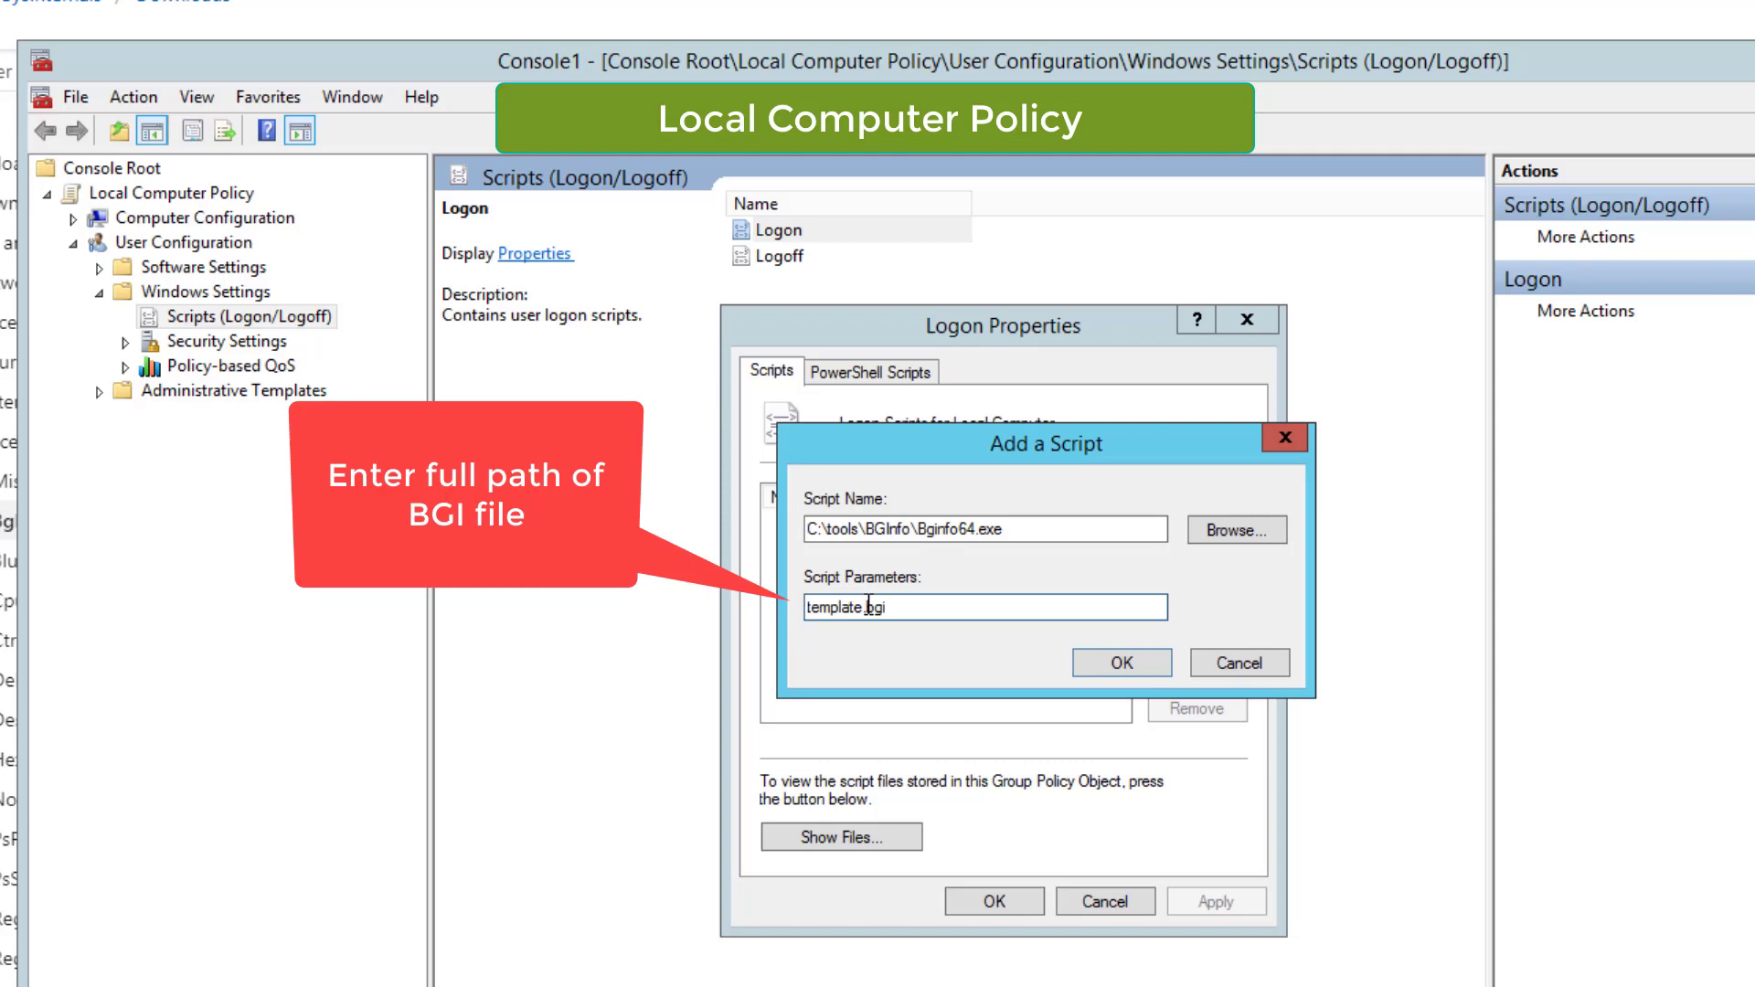
text(/timer:00)
click(1106, 663)
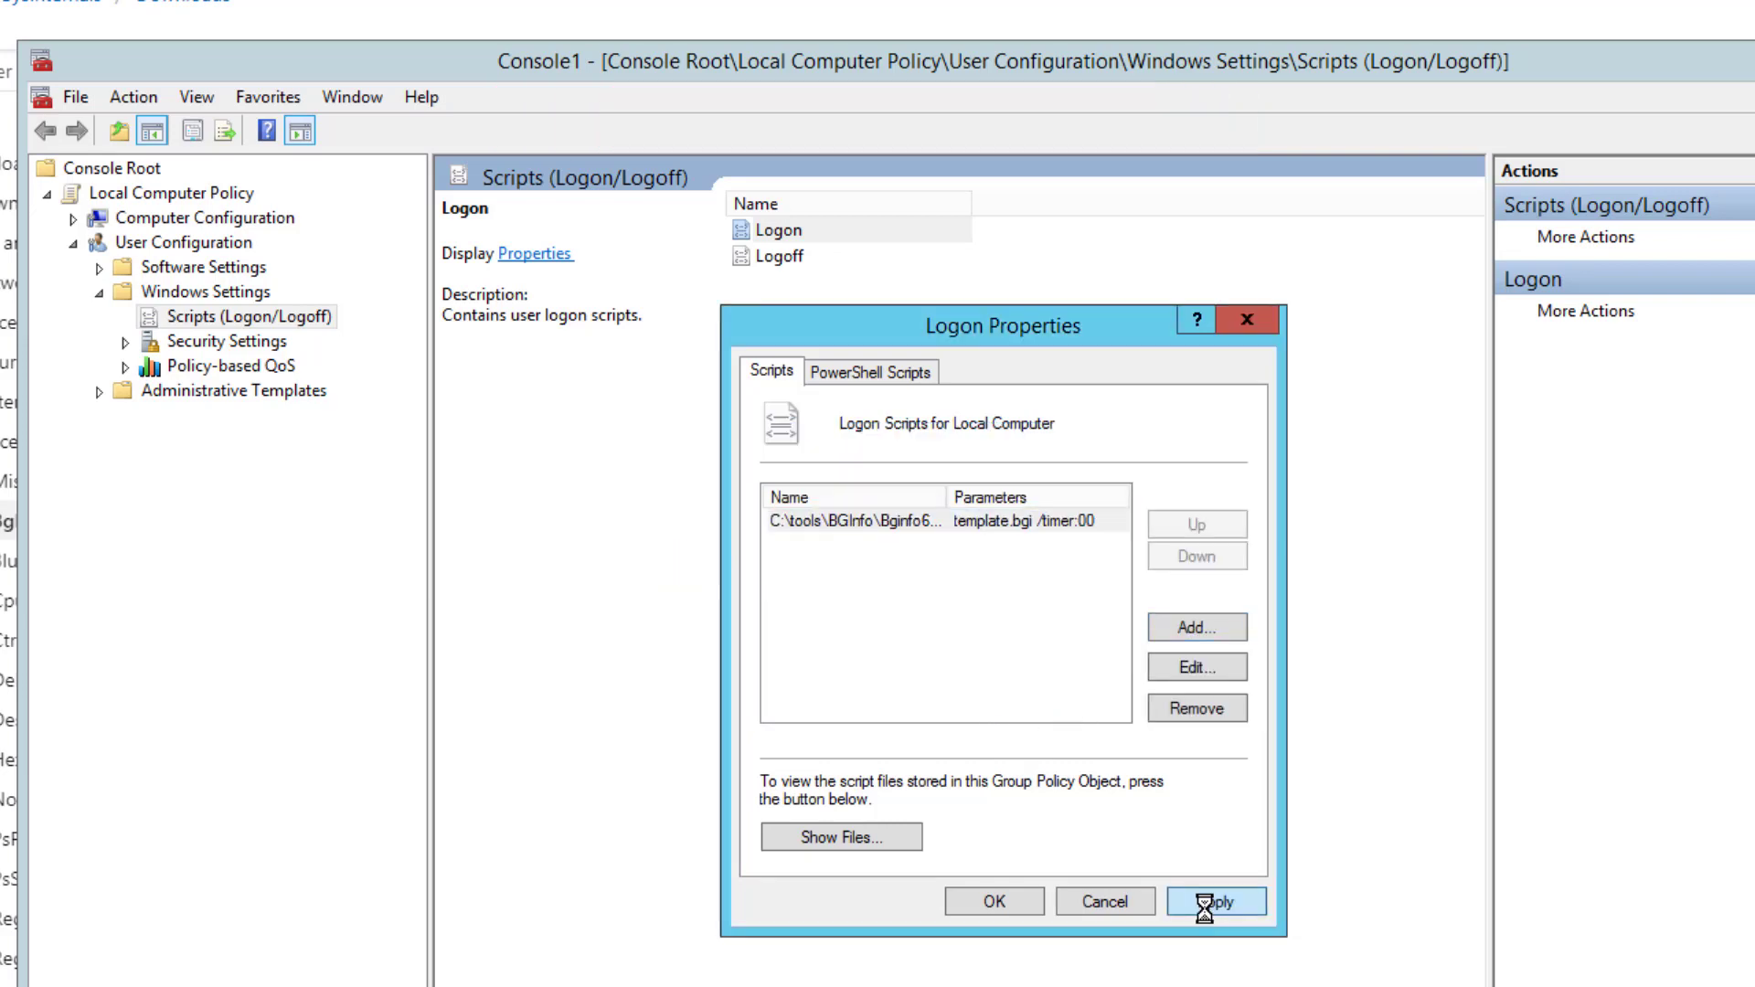
click(1205, 903)
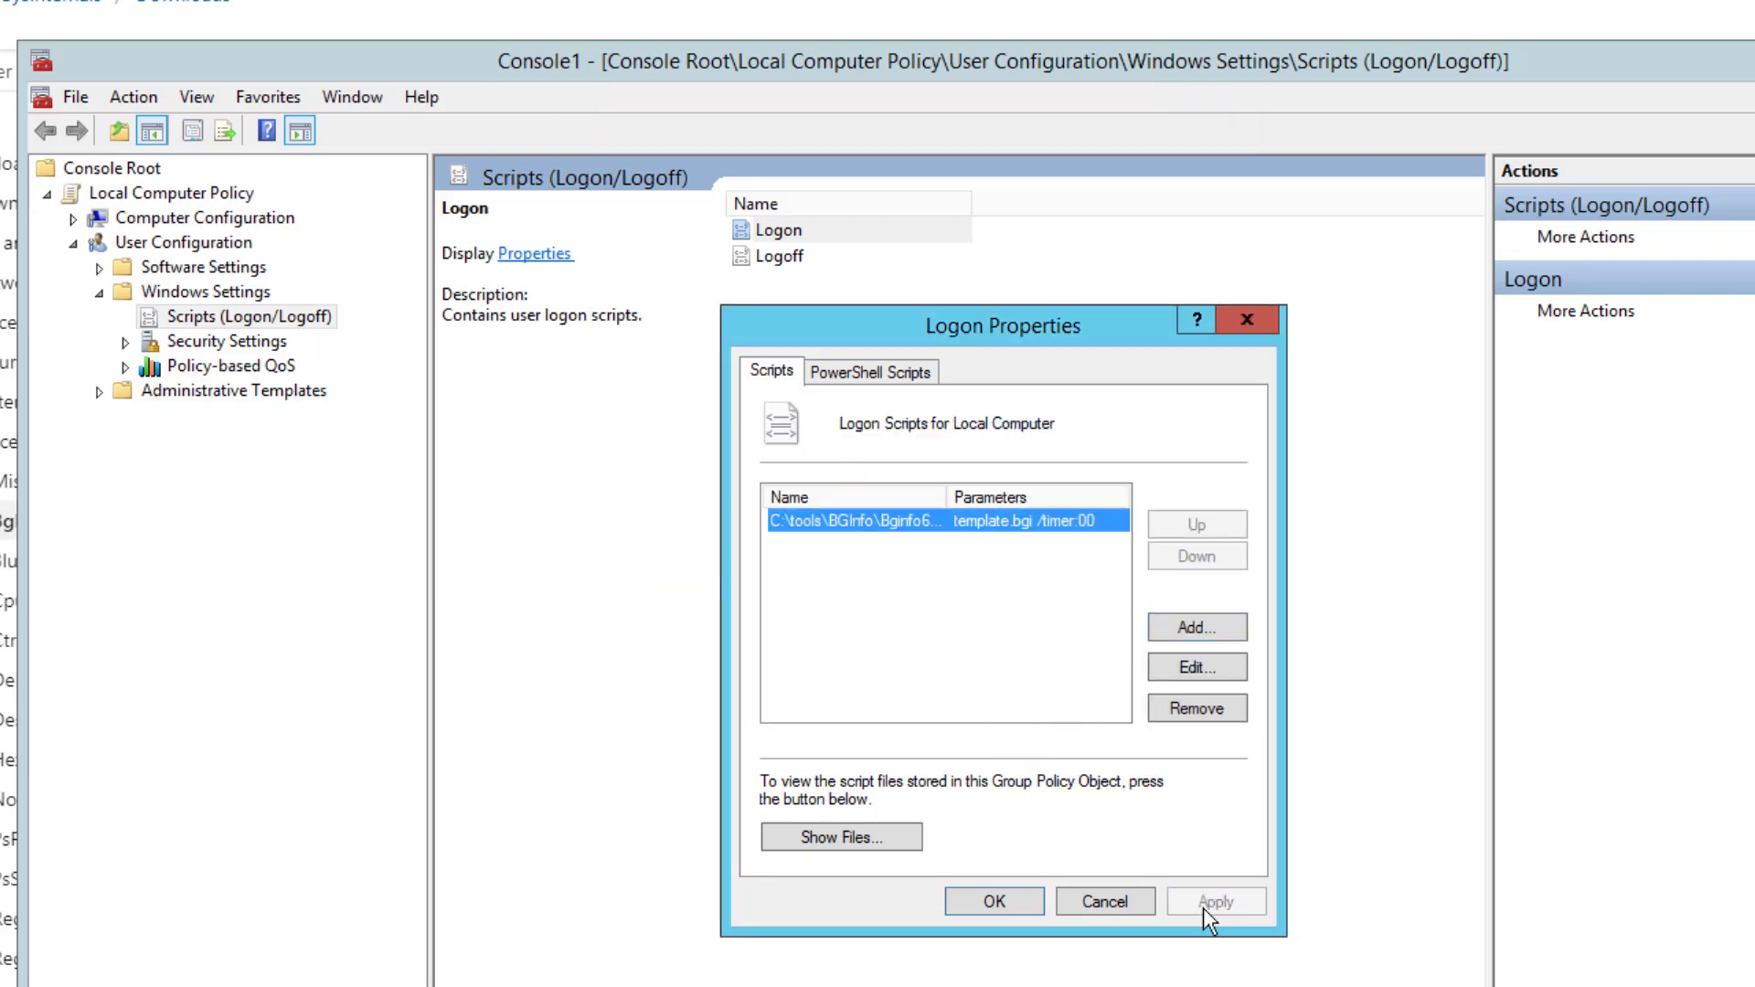
click(1005, 902)
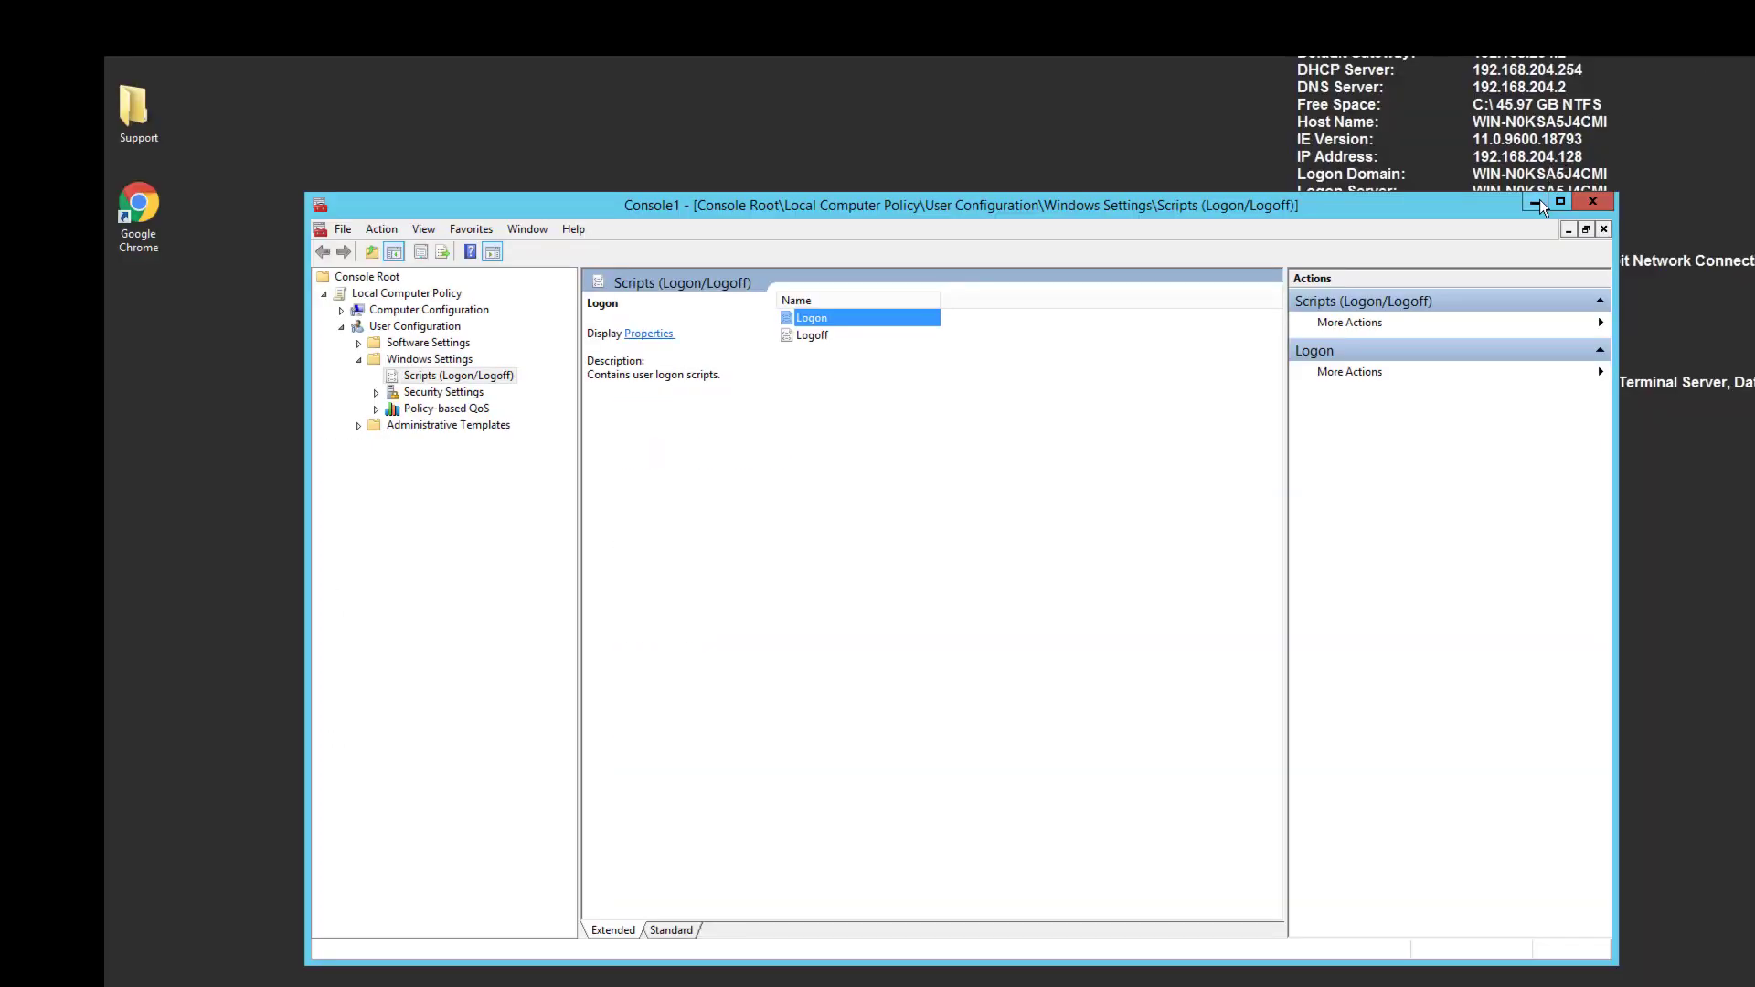
Minimize the policy console and Explorer so the BGInfo block shows on the desktop
click(1539, 203)
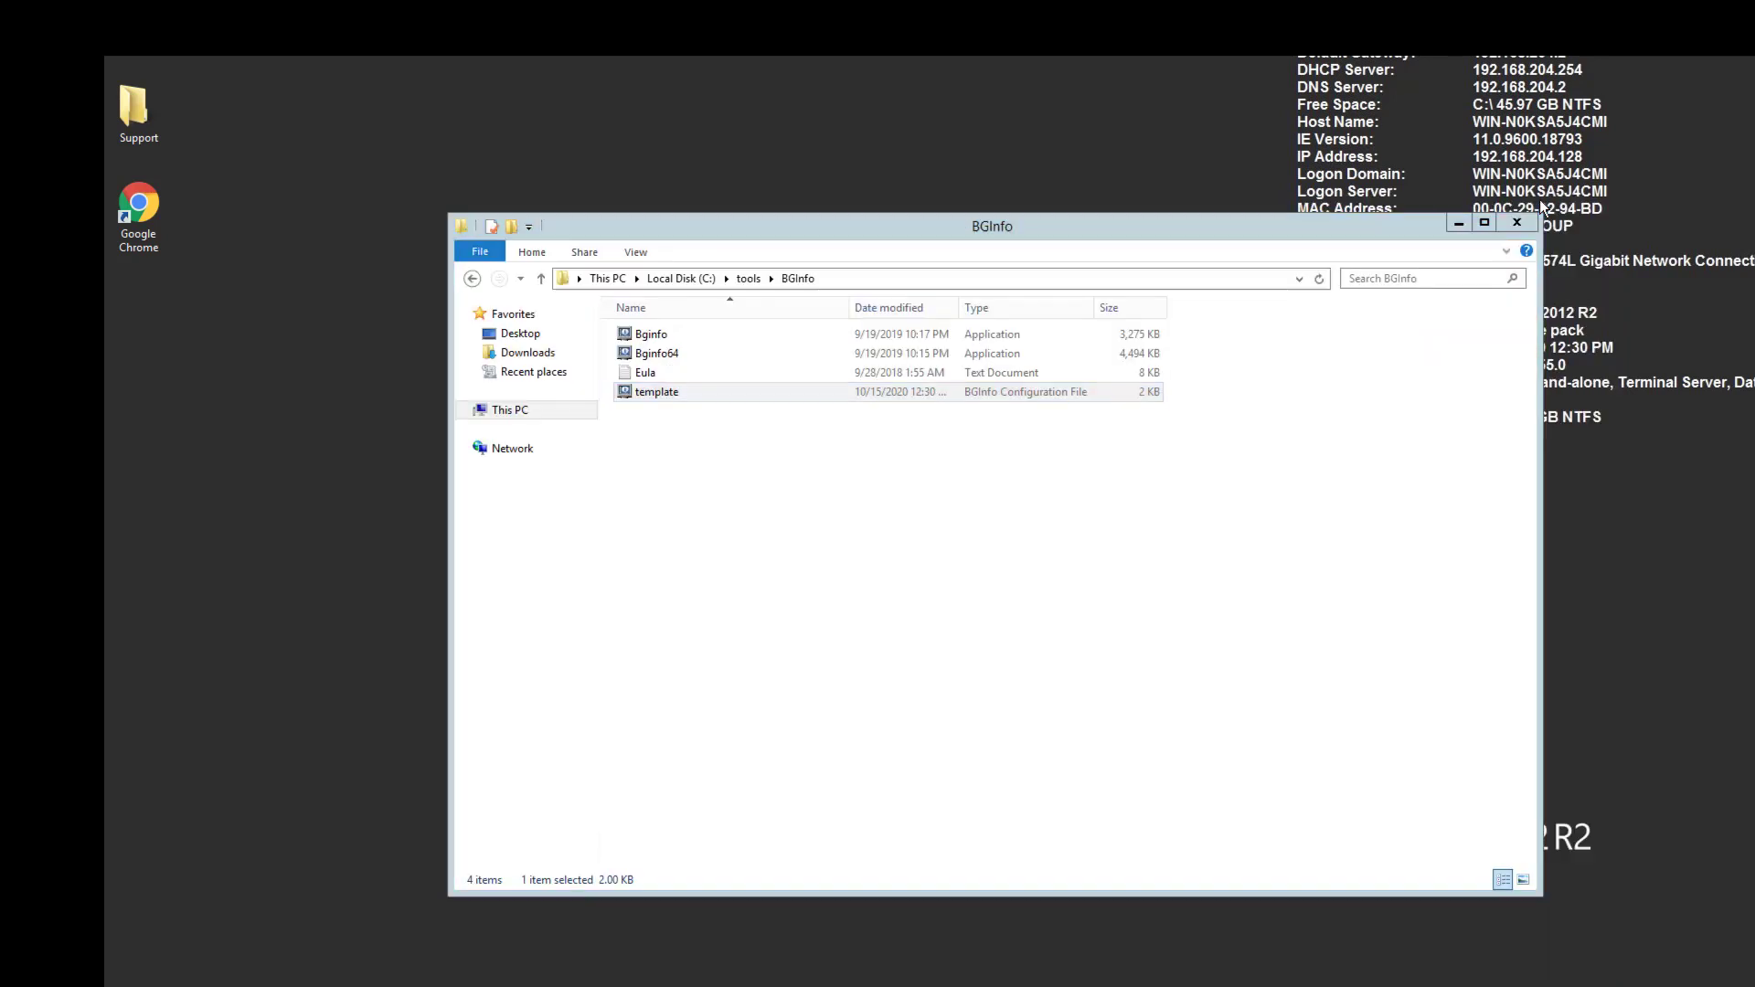
click(1458, 226)
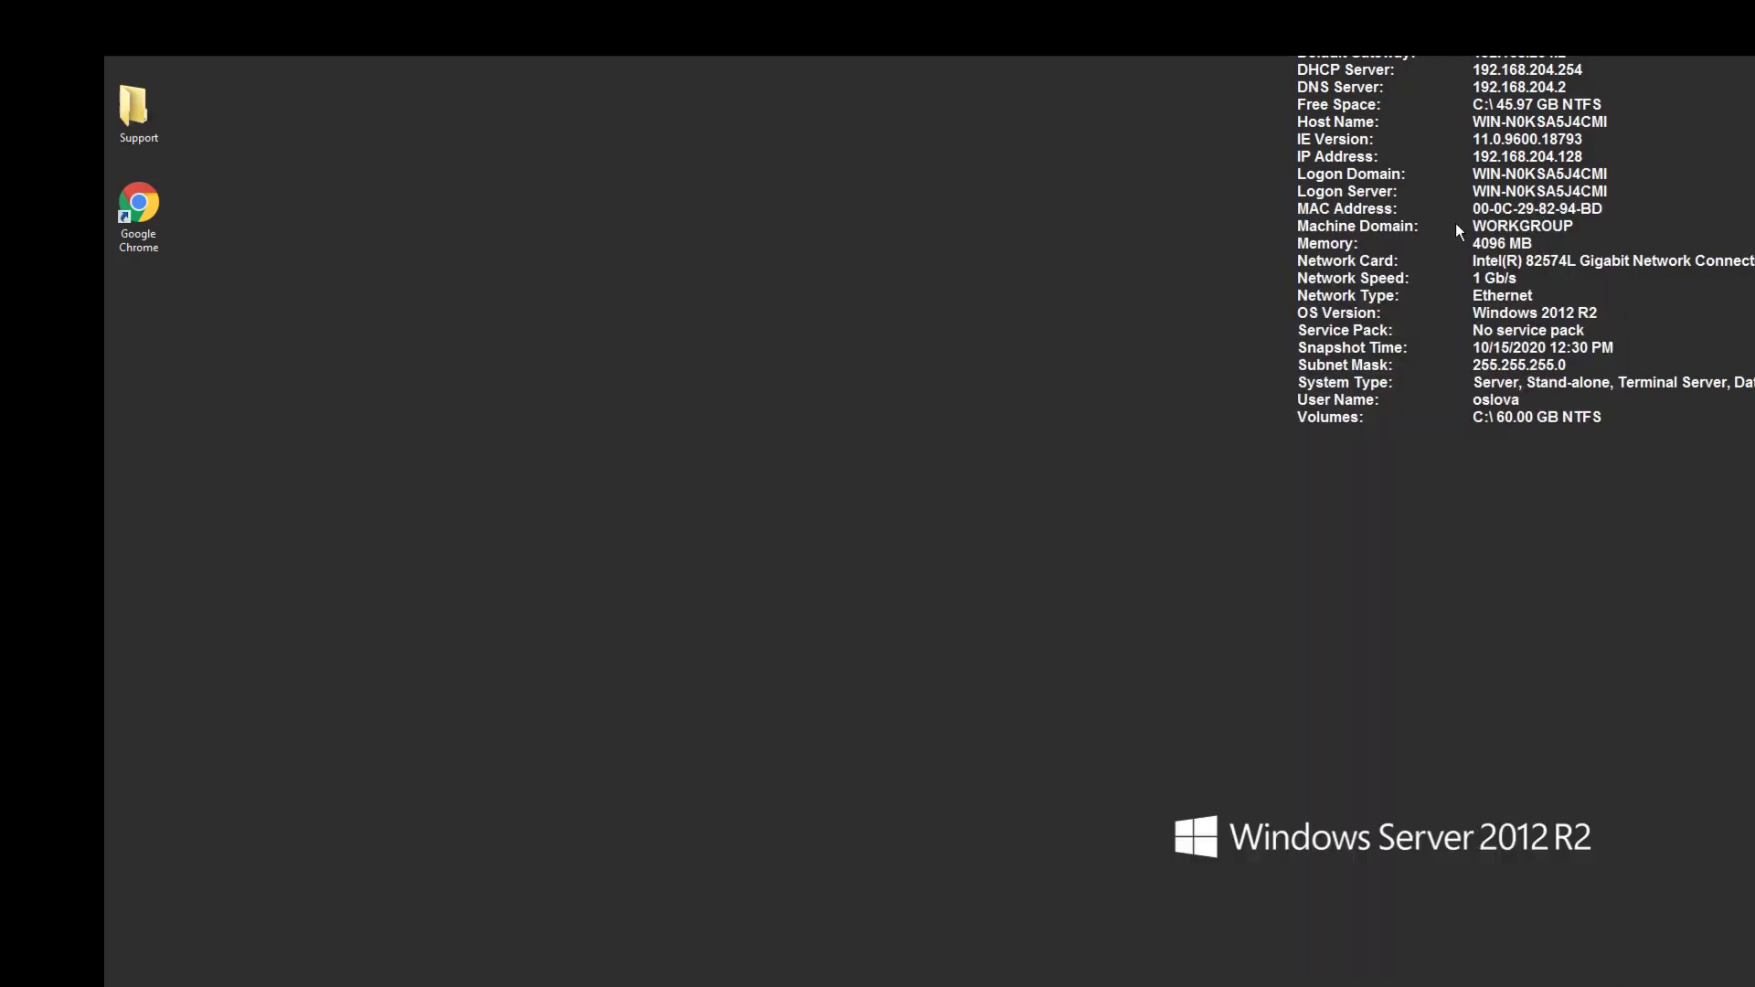